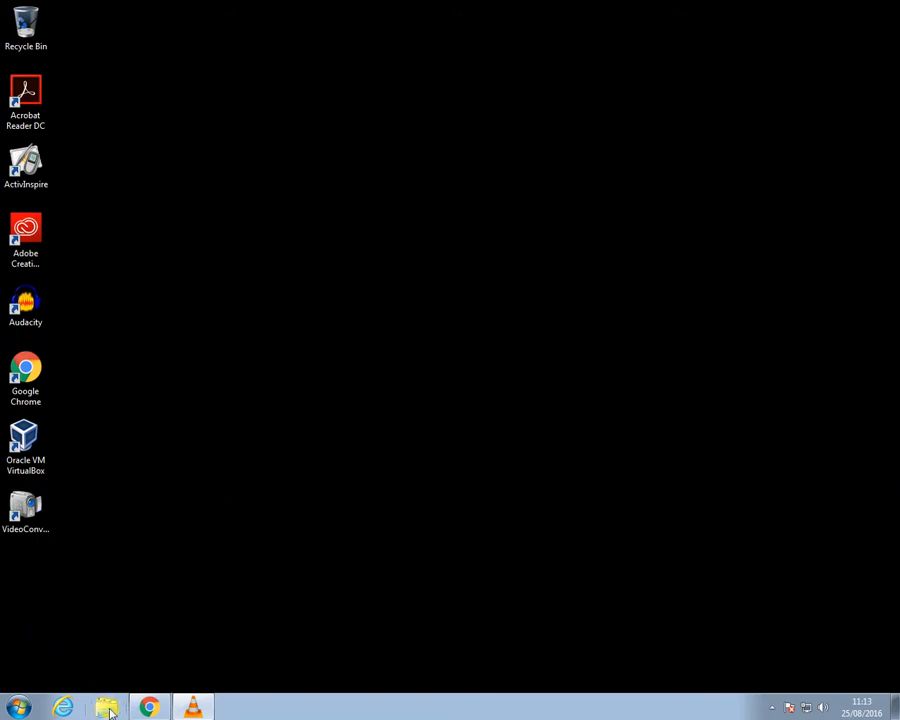
Open a Windows Explorer window showing the Libraries
{"action": "left_click", "coordinate": [108, 708]}
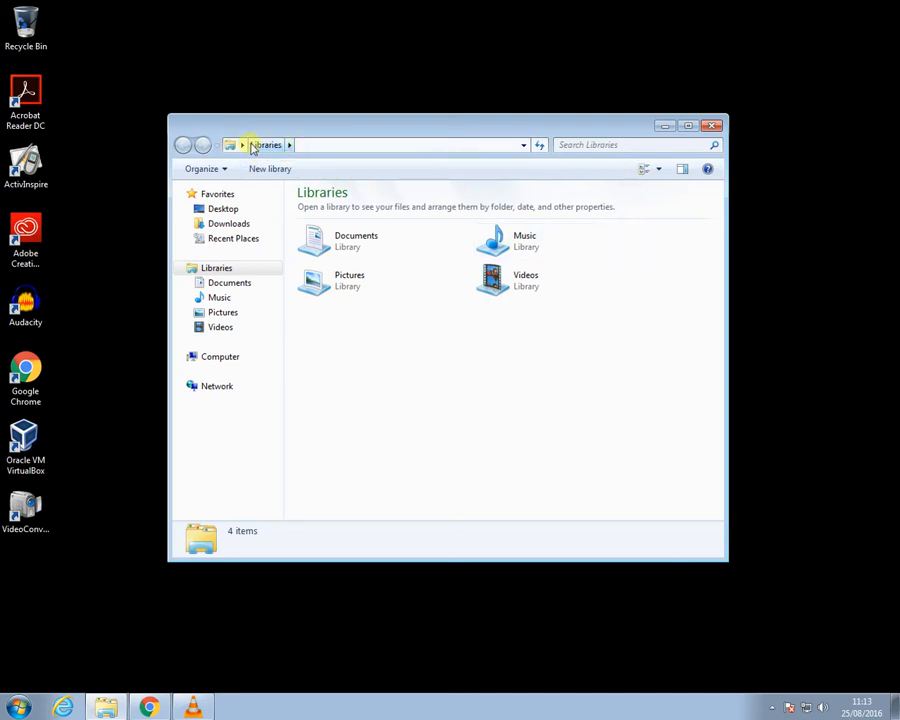
{"action": "left_click", "coordinate": [711, 125]}
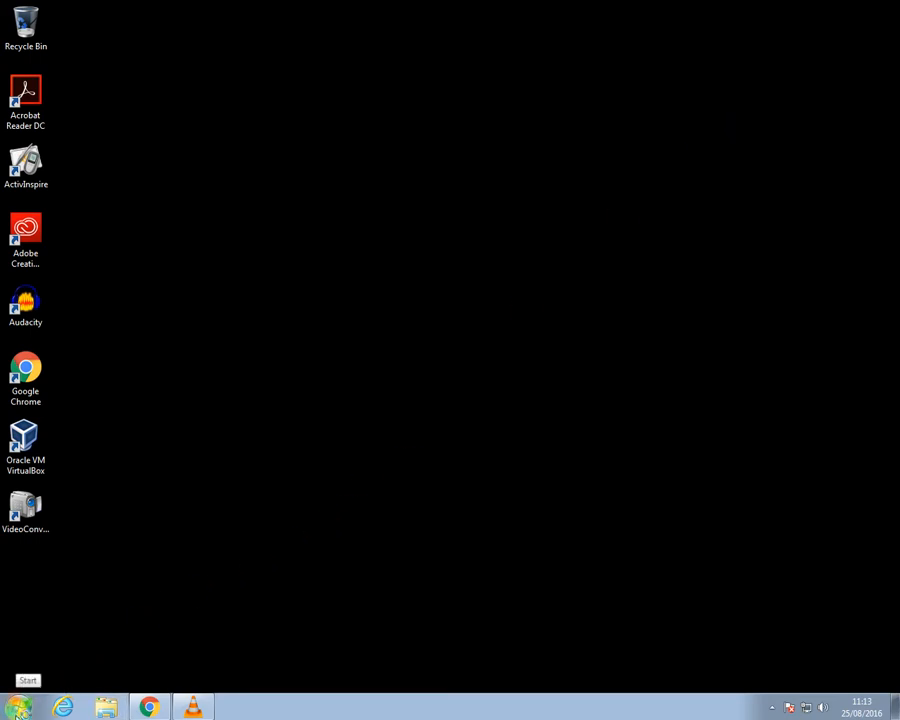
{"action": "right_click", "coordinate": [17, 712]}
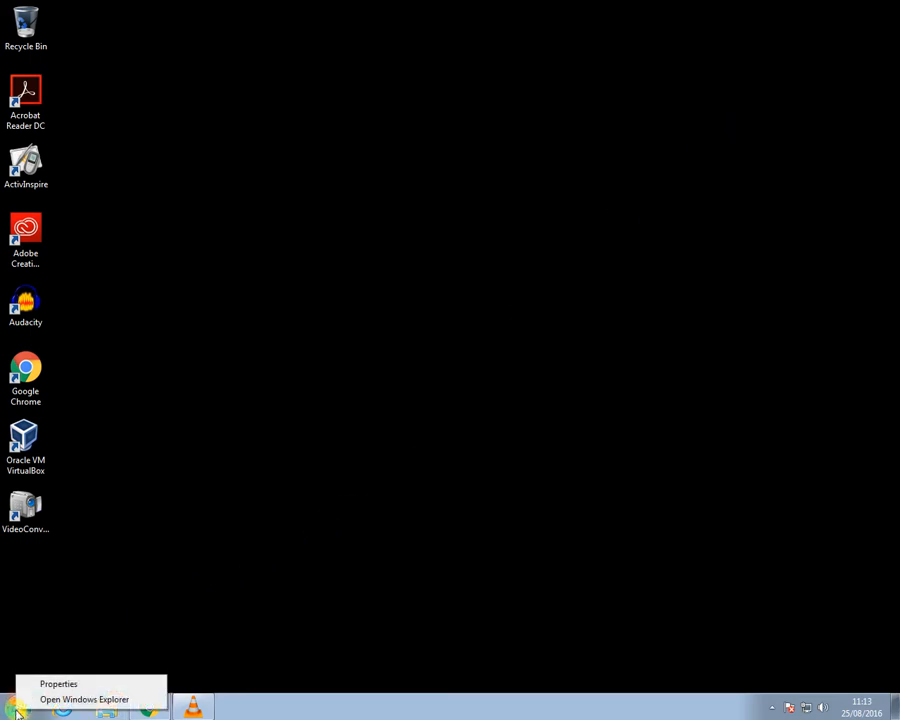
{"action": "left_click", "coordinate": [104, 700]}
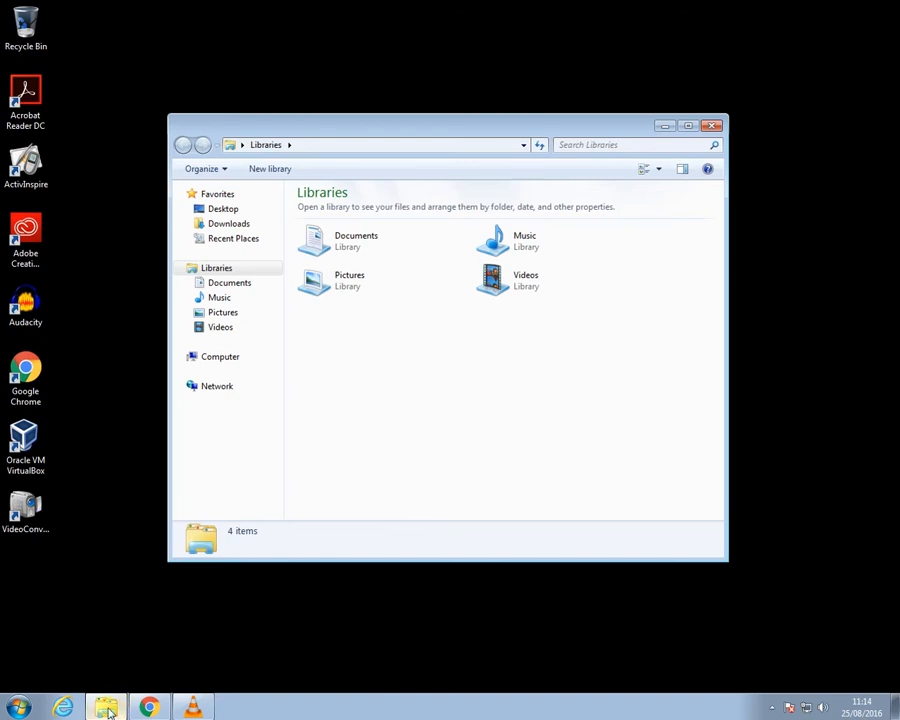
{"action": "mouse_move", "coordinate": [110, 712]}
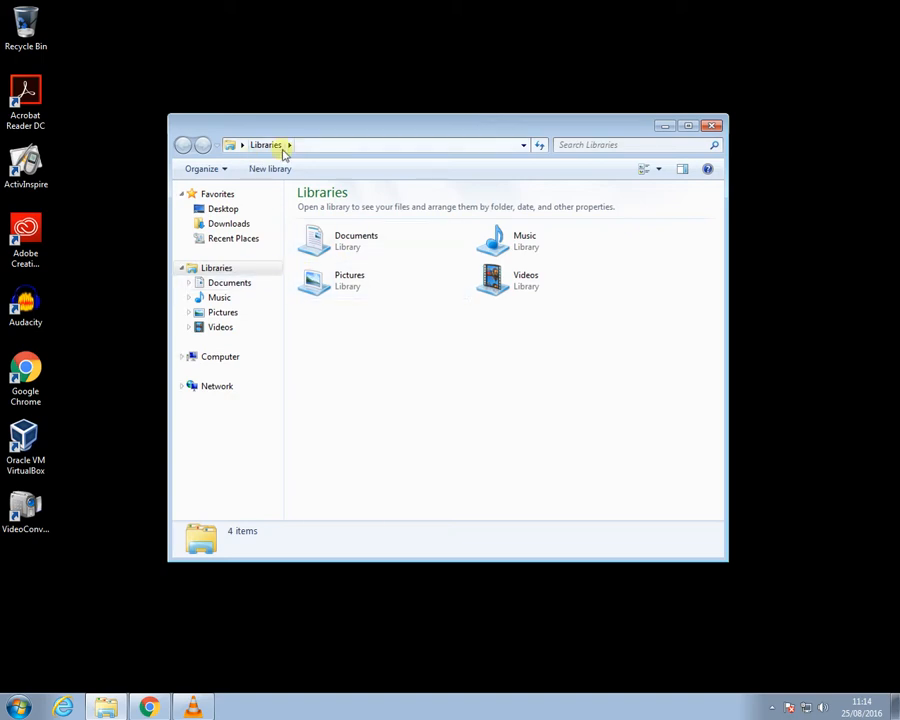
Browse the Documents, Music, Pictures and Videos libraries, followed by the Desktop and Downloads locations
{"action": "double_click", "coordinate": [355, 249]}
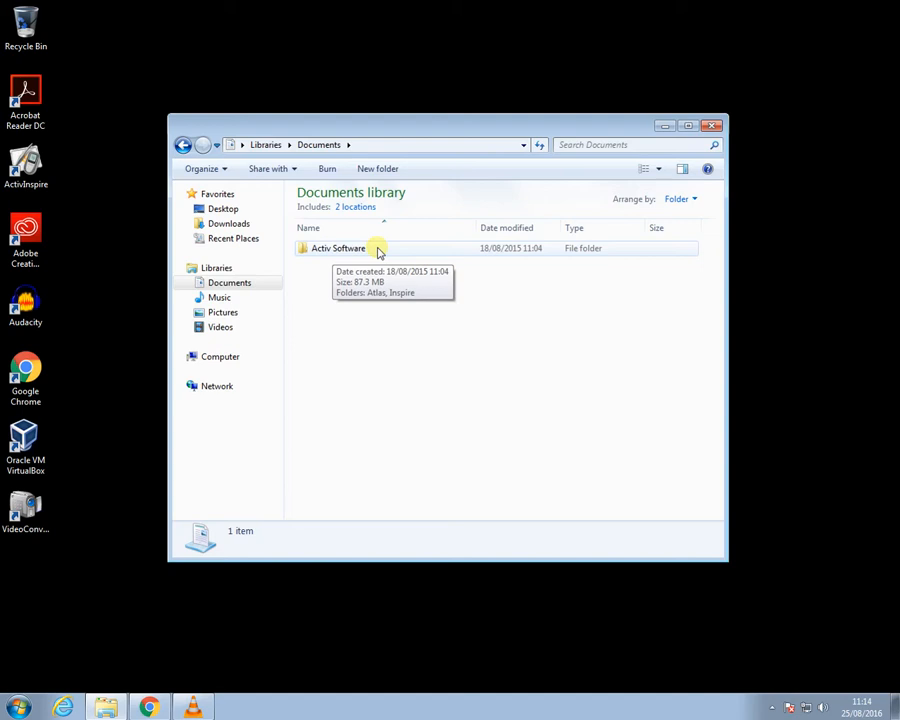
{"action": "left_click", "coordinate": [221, 301]}
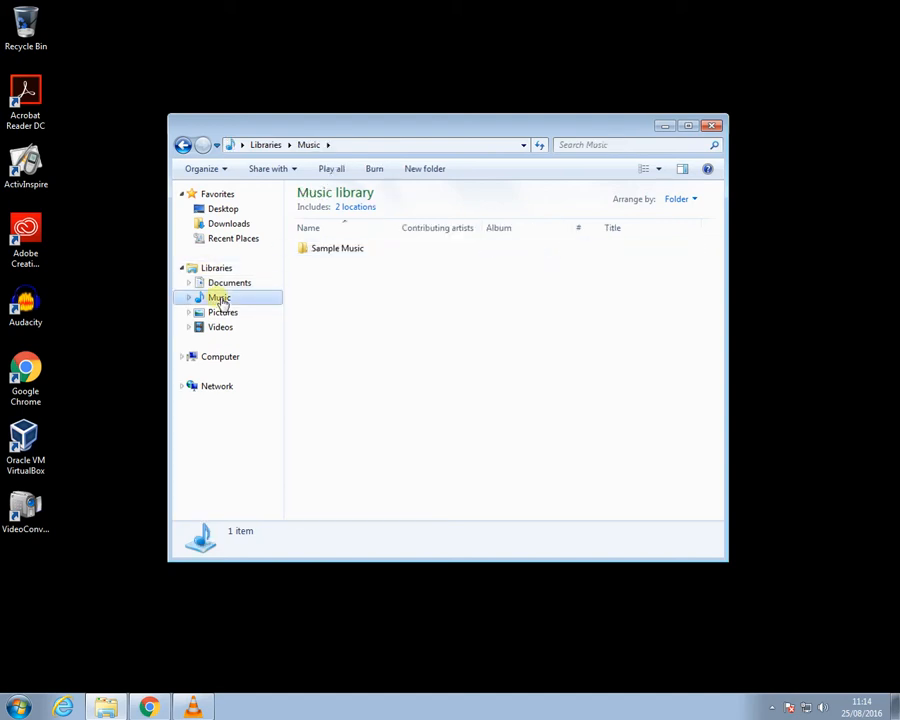
{"action": "left_click", "coordinate": [222, 314]}
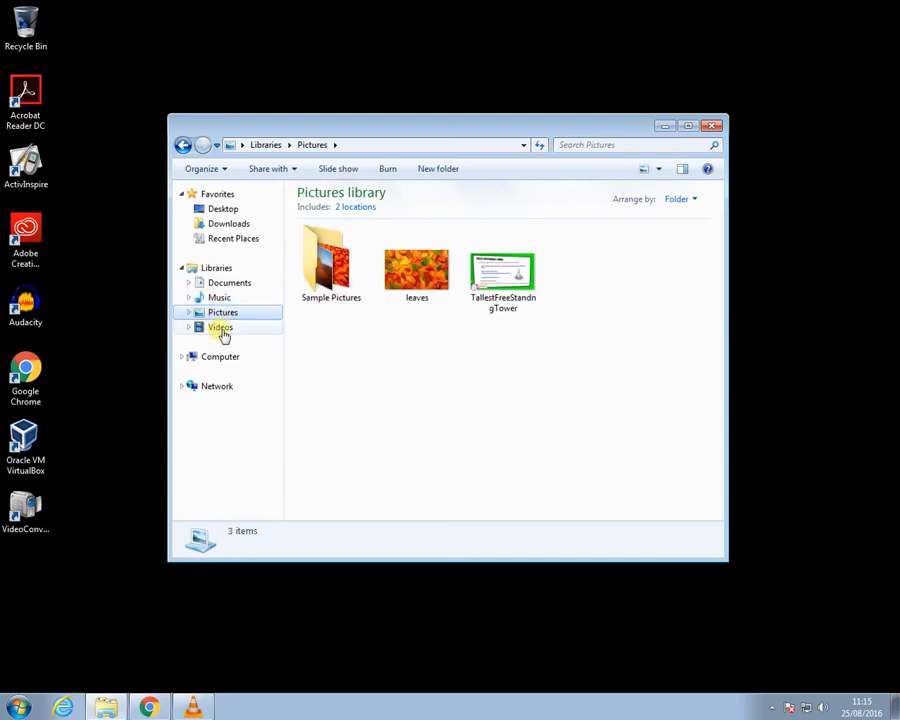
{"action": "left_click", "coordinate": [228, 327]}
{"action": "left_click", "coordinate": [214, 268]}
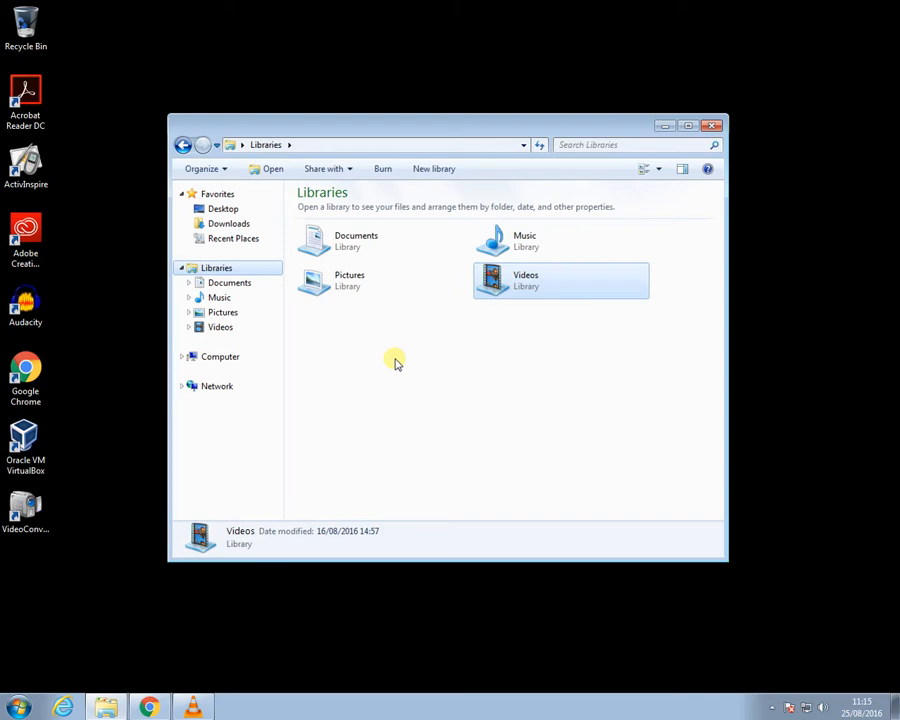
{"action": "double_click", "coordinate": [350, 250]}
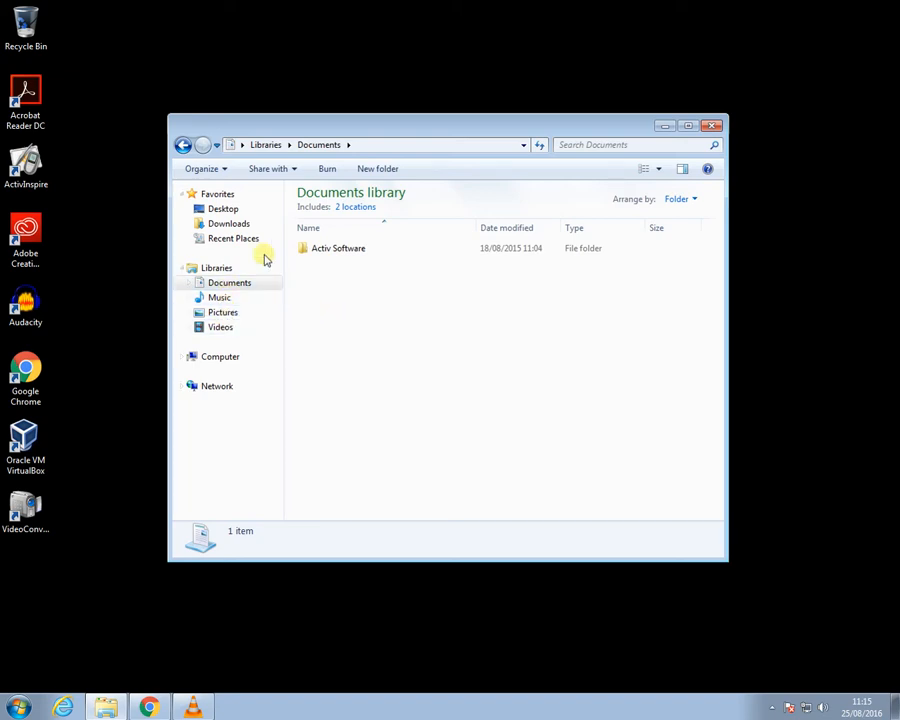
{"action": "left_click", "coordinate": [228, 210]}
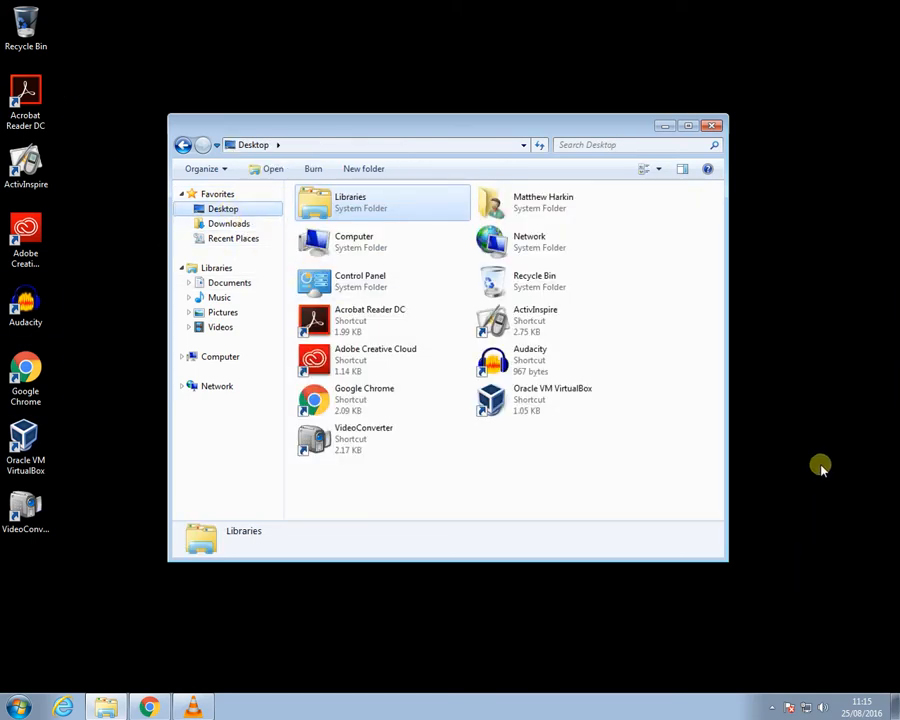
{"action": "left_click", "coordinate": [235, 226]}
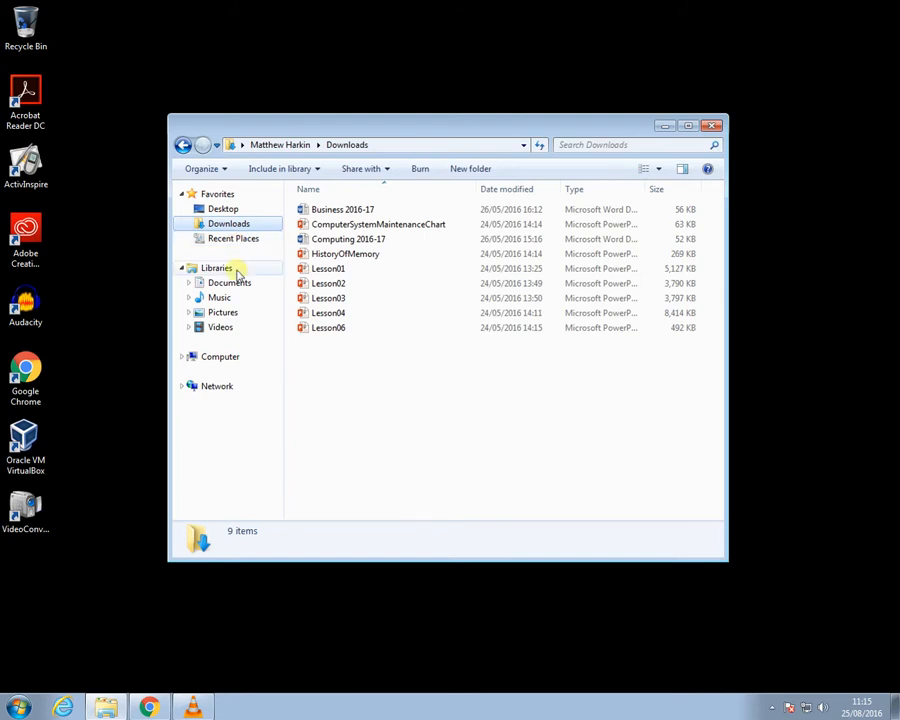
View the computer's drives and inspect the details of local disk C: and network drives J:, I:, H: and W:
{"action": "left_click", "coordinate": [223, 360]}
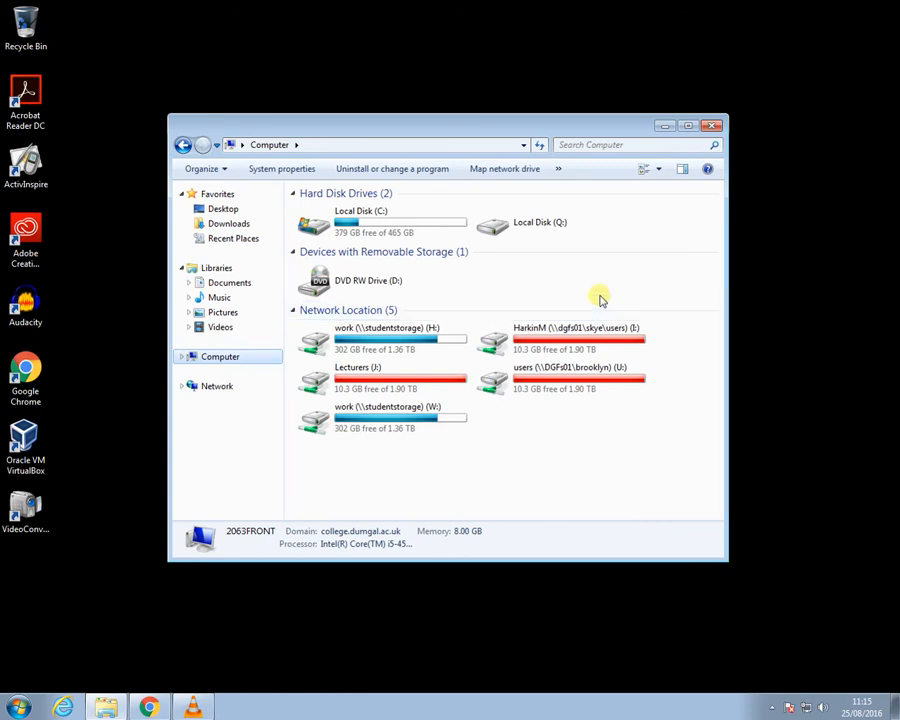
{"action": "left_click", "coordinate": [376, 225]}
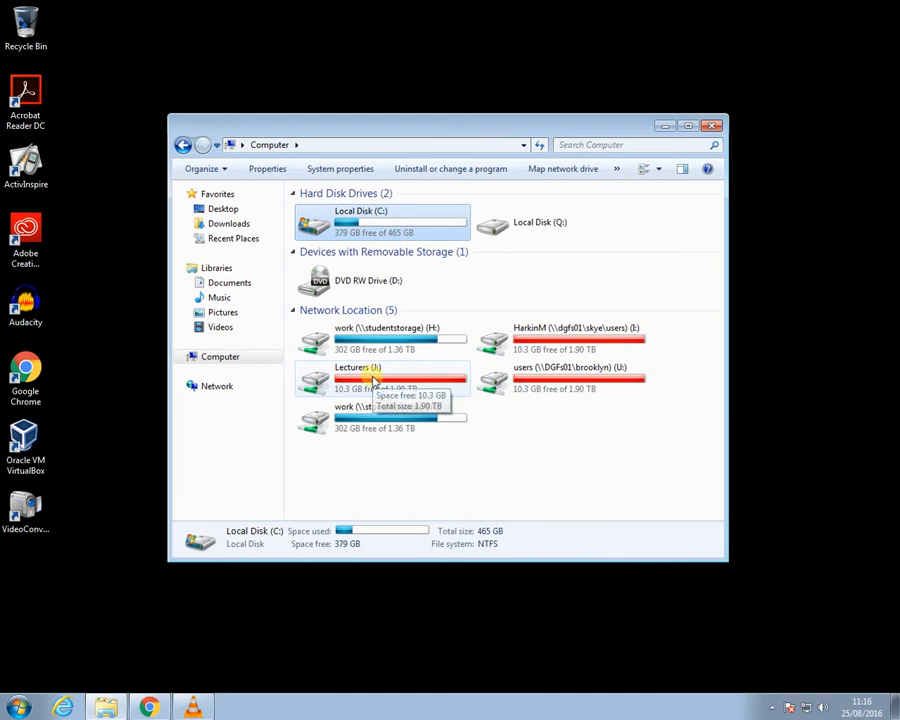
{"action": "left_click", "coordinate": [372, 378]}
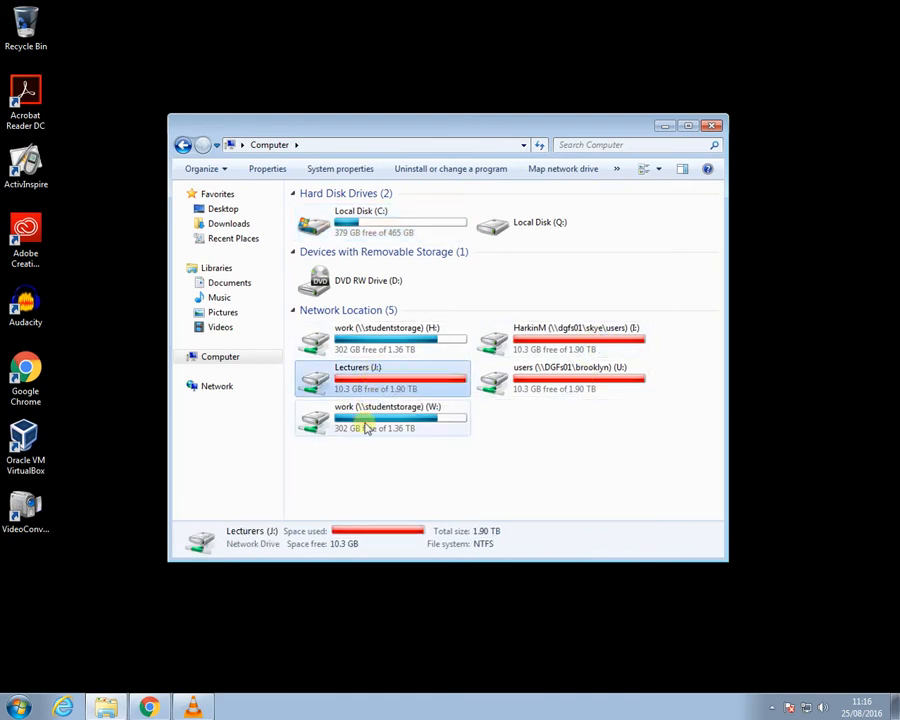
{"action": "left_click", "coordinate": [600, 340]}
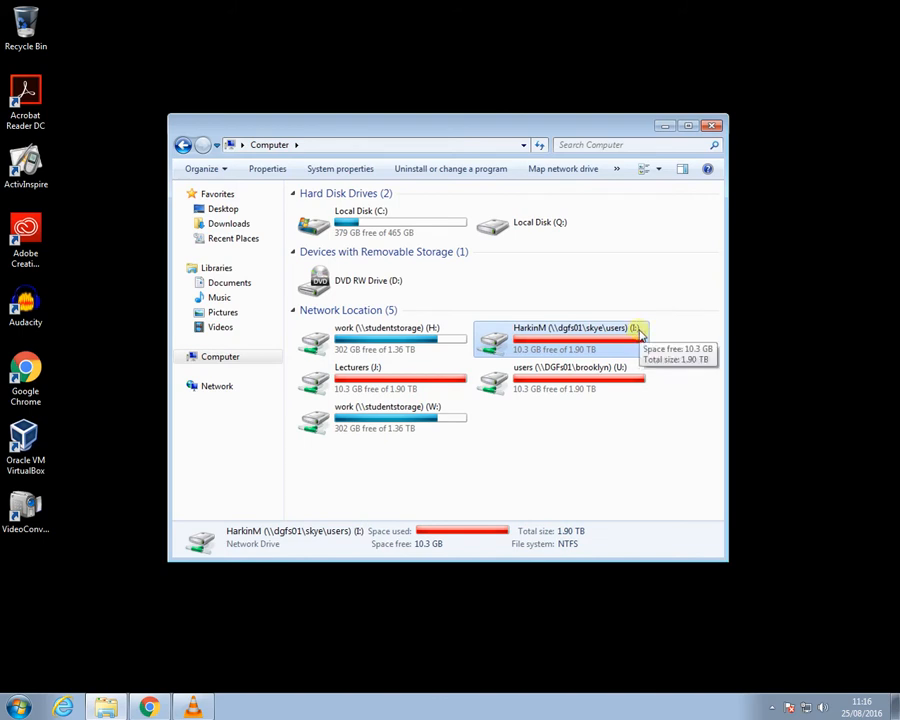
{"action": "left_click", "coordinate": [408, 333]}
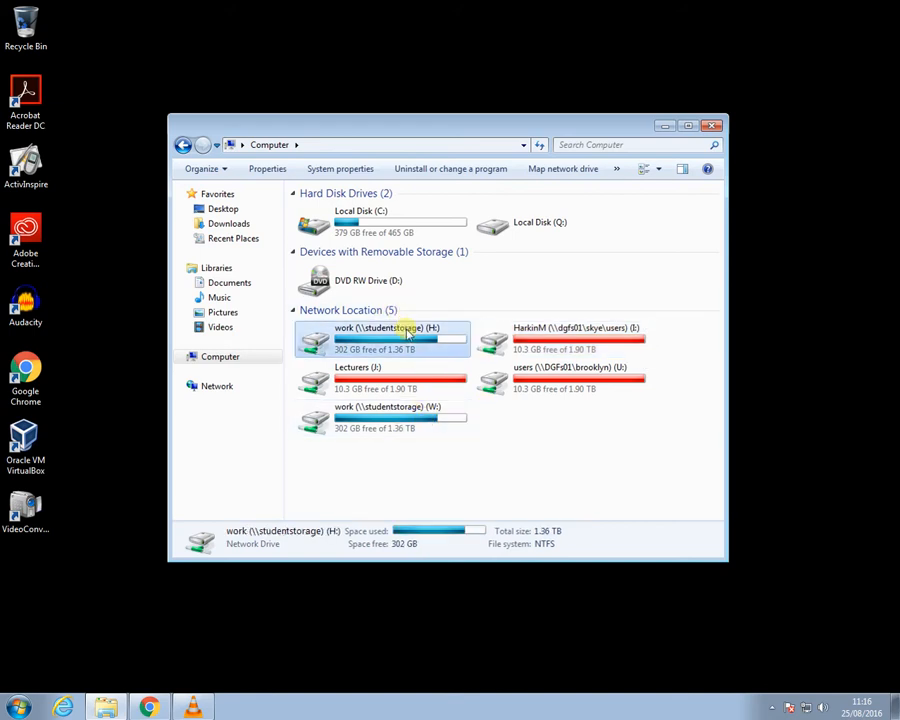
{"action": "left_click", "coordinate": [432, 410]}
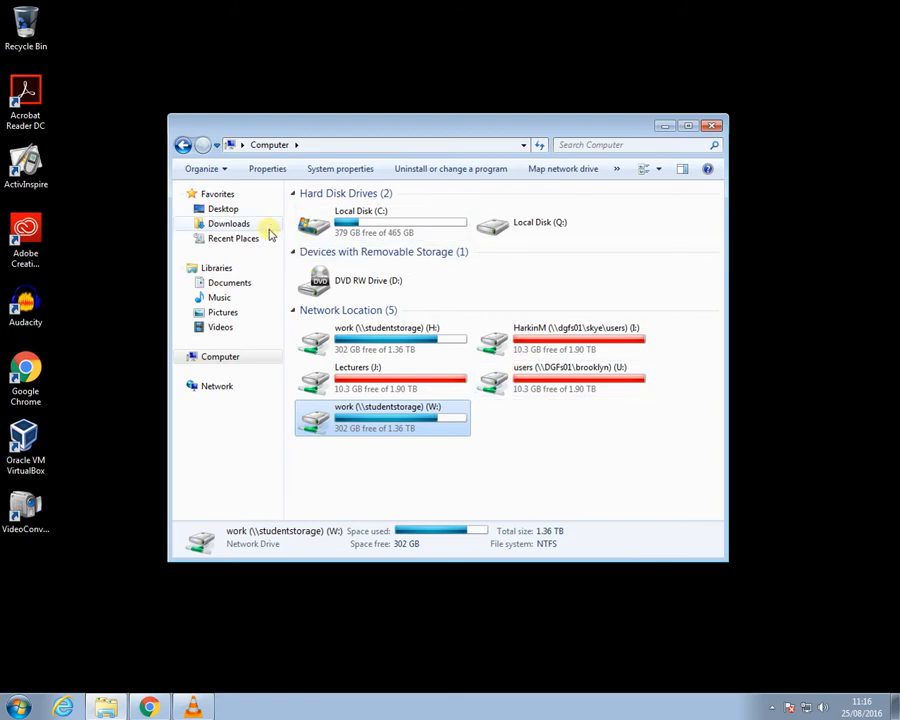
Create a folder on the Desktop named with the account owner's short first name
{"action": "left_click", "coordinate": [229, 209]}
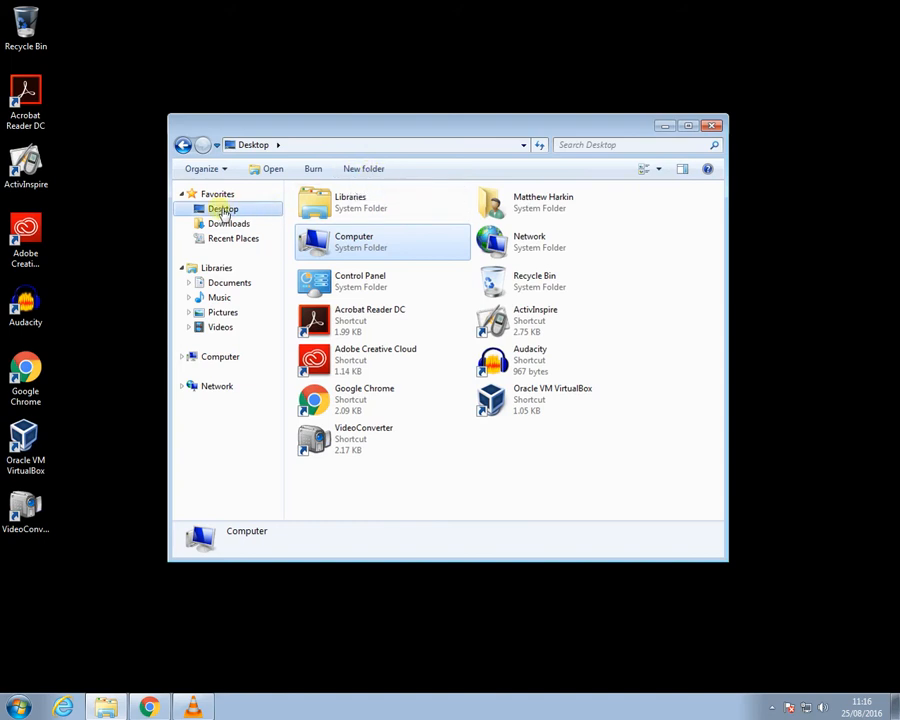
{"action": "left_click", "coordinate": [364, 169]}
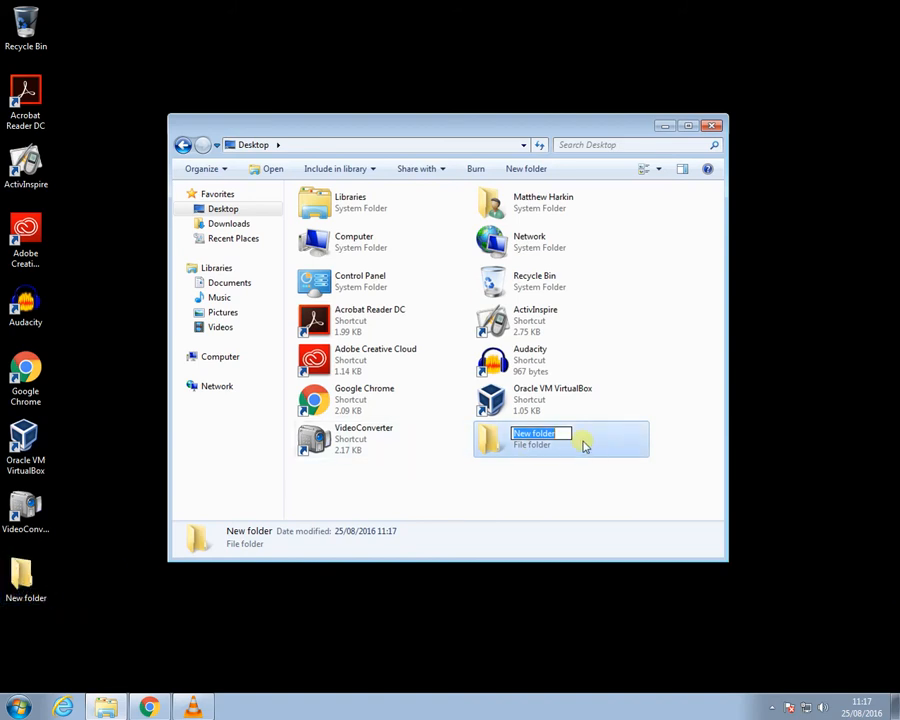
{"action": "type", "text": "Matty"}
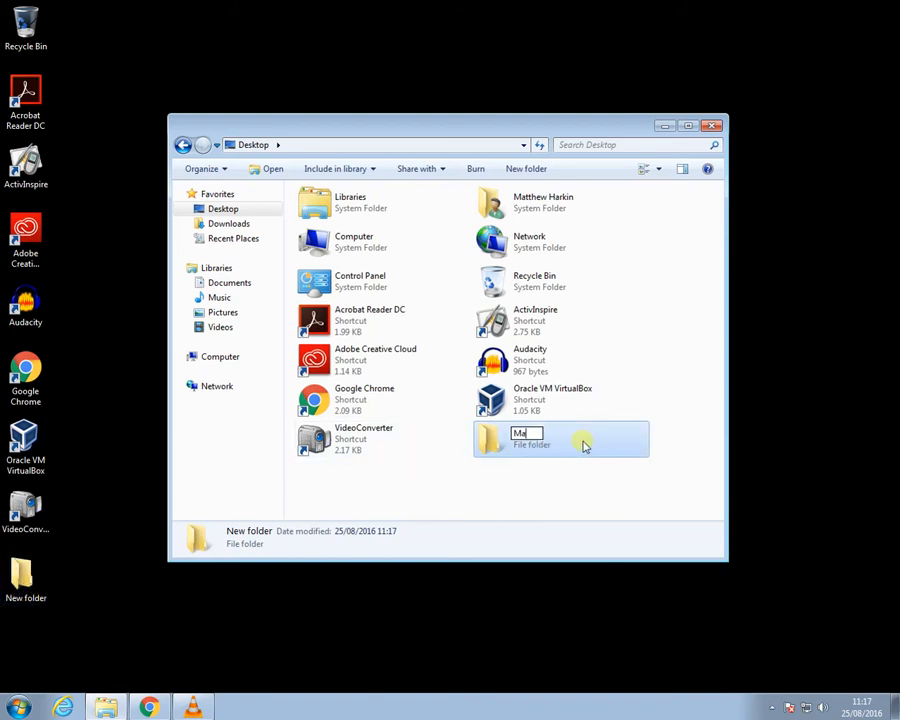
{"action": "key", "text": "Return"}
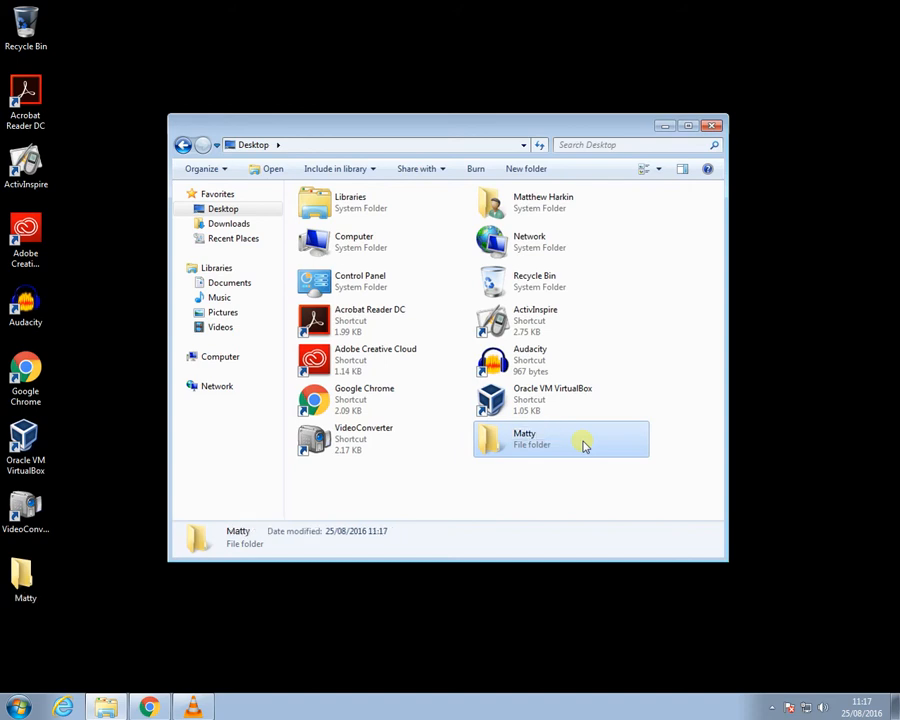
Open the newly created Desktop folder, go back to the Desktop, and return to the folder
{"action": "double_click", "coordinate": [500, 445]}
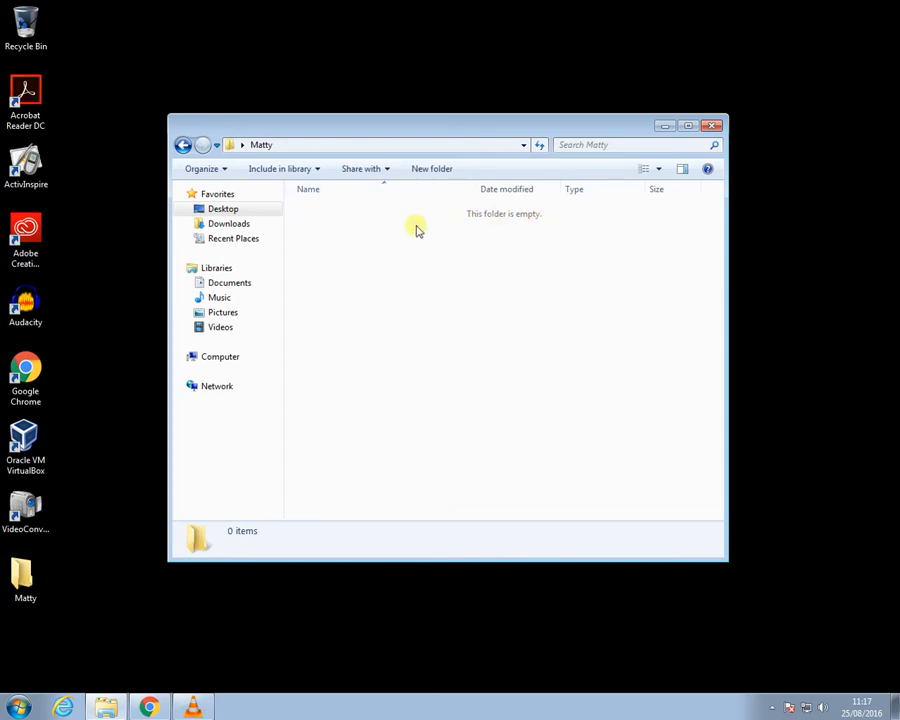
{"action": "left_click", "coordinate": [182, 145]}
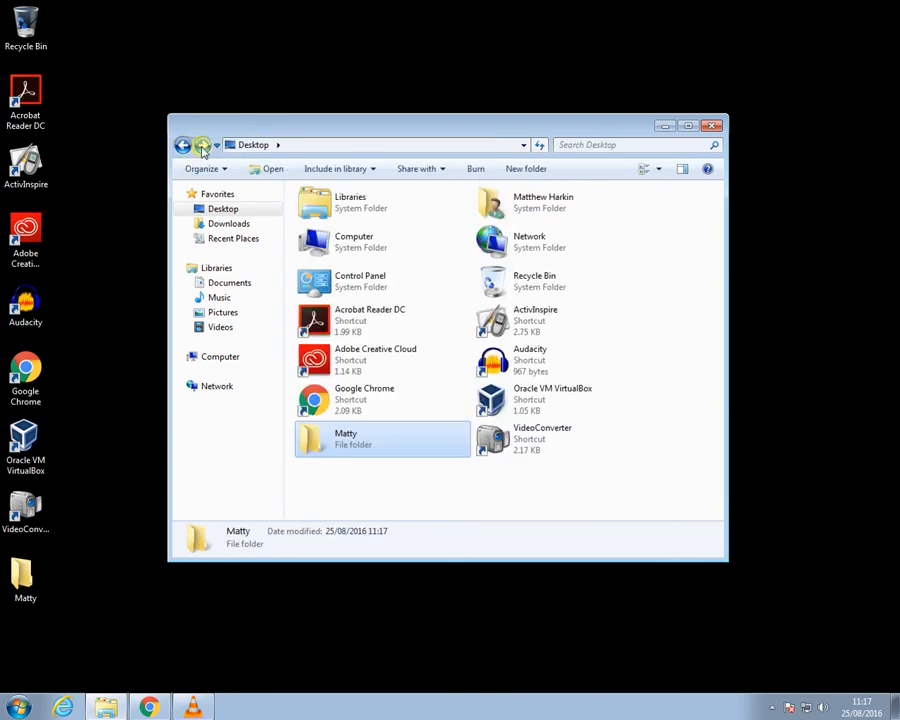
{"action": "left_click", "coordinate": [202, 146]}
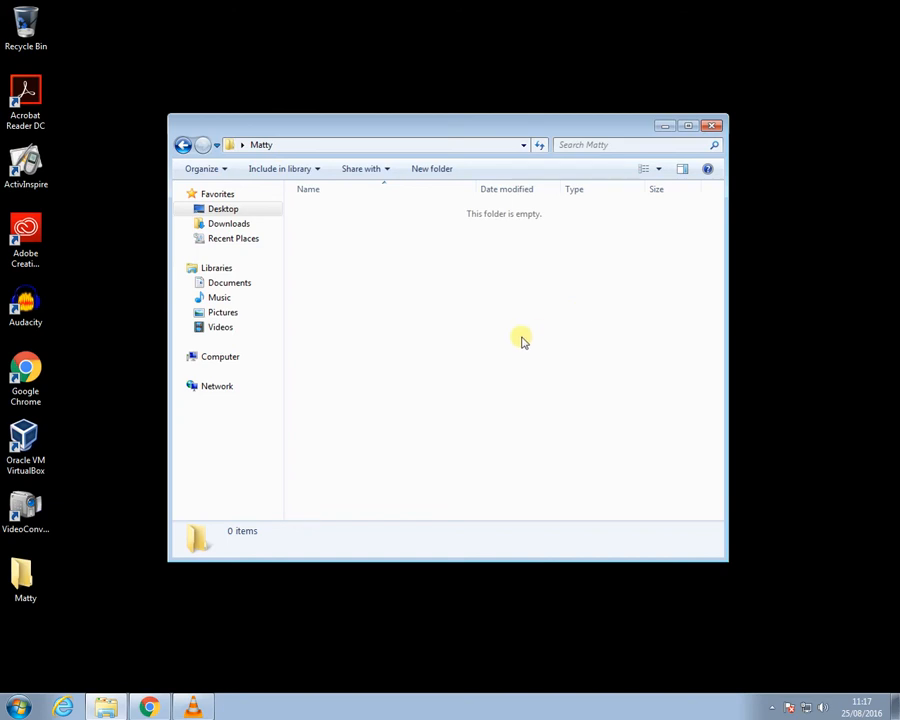
Create two subfolders named Monday and Tuesday inside the open folder
{"action": "left_click", "coordinate": [428, 169]}
{"action": "type", "text": "Monday"}
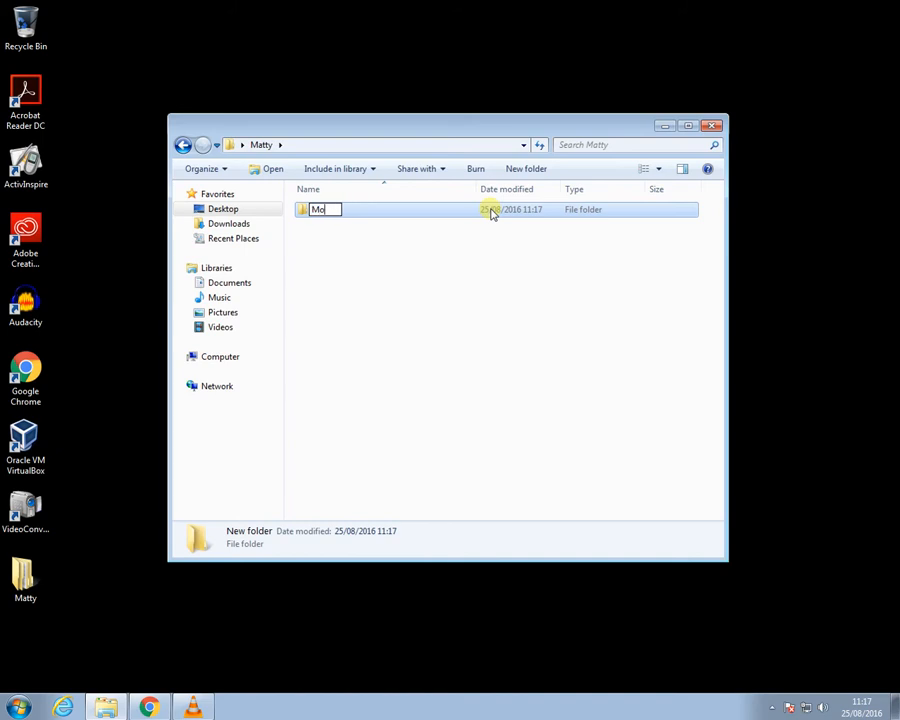
{"action": "key", "text": "Return"}
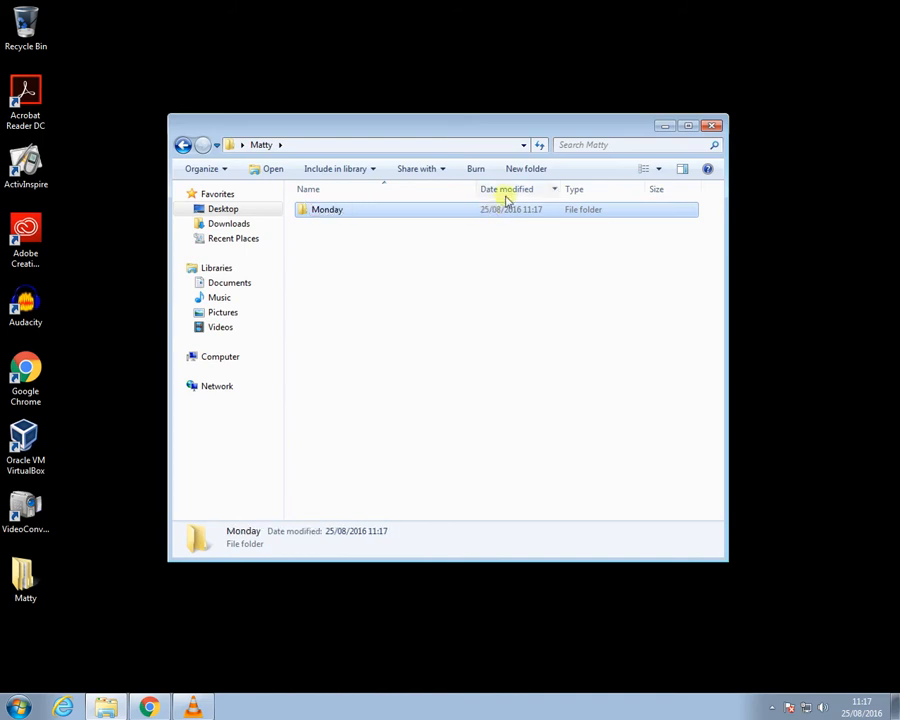
{"action": "left_click", "coordinate": [535, 170]}
{"action": "type", "text": "Tue"}
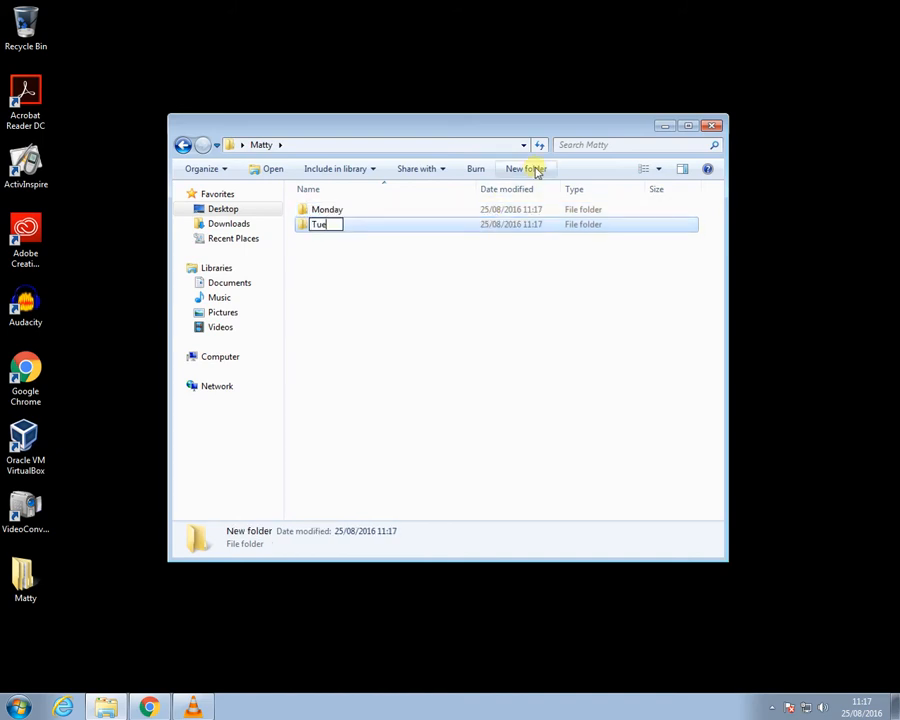
{"action": "type", "text": "saday"}
{"action": "key", "text": "Return"}
Create two more subfolders named Wednesday and thursday next to the existing weekday folders
{"action": "left_click", "coordinate": [537, 172]}
{"action": "type", "text": "Wednesday"}
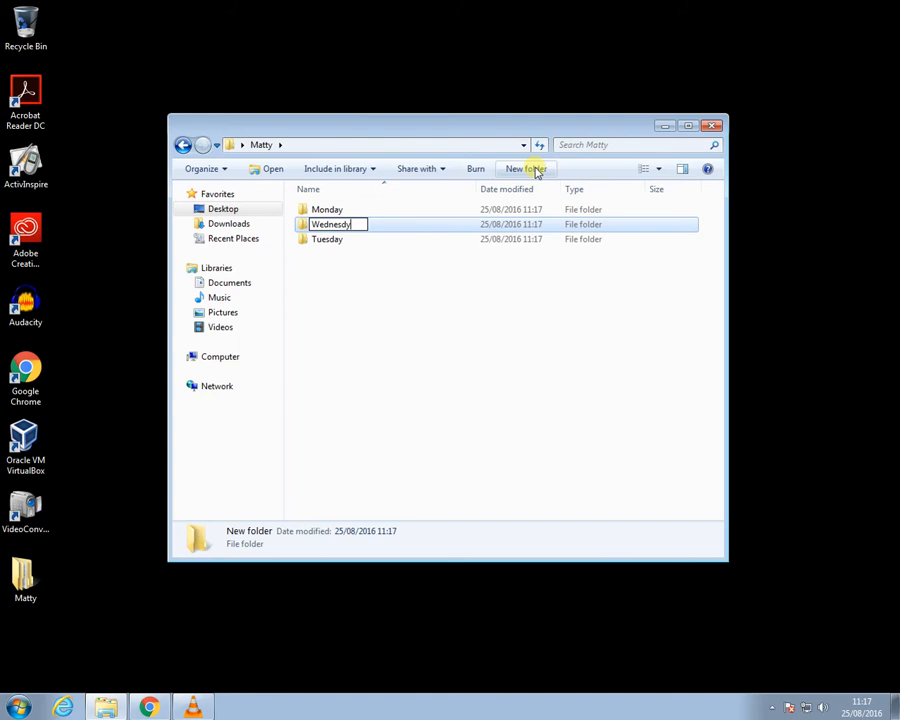
{"action": "key", "text": "Return"}
{"action": "left_click", "coordinate": [537, 172]}
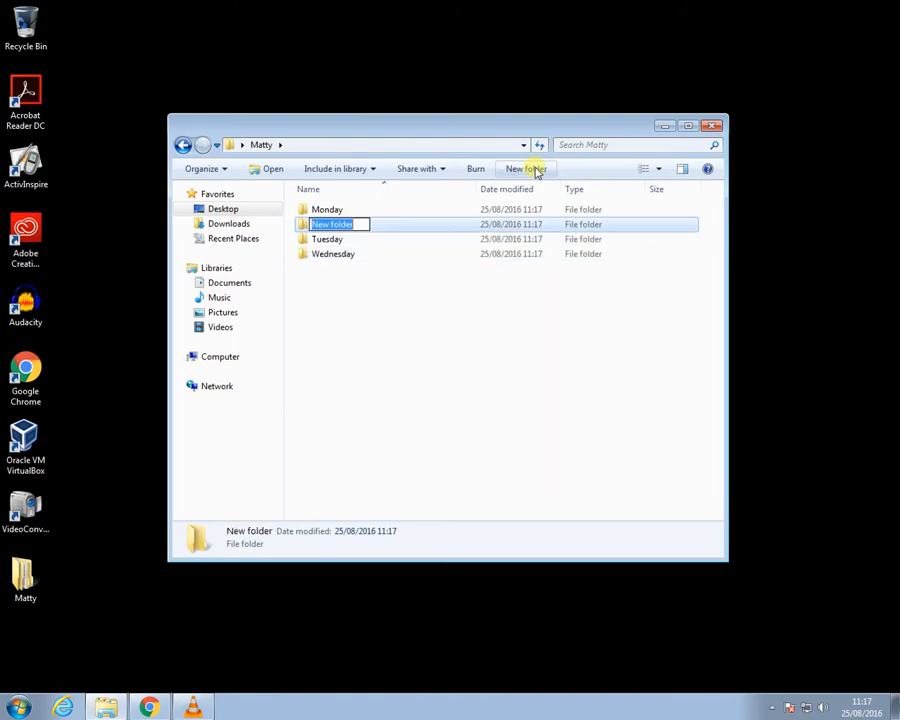
{"action": "type", "text": "thursday"}
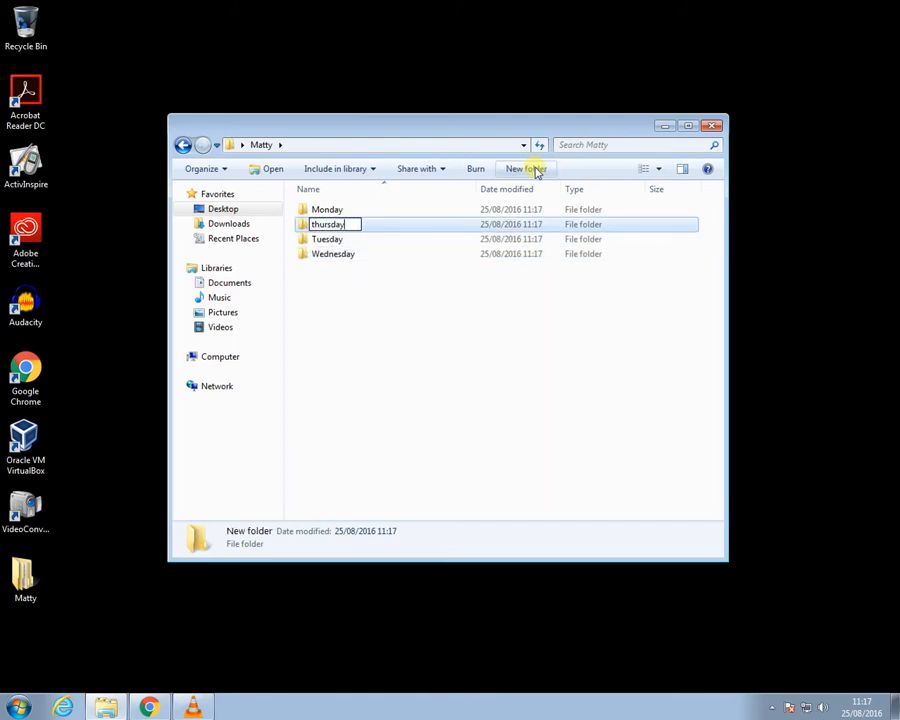
{"action": "key", "text": "Return"}
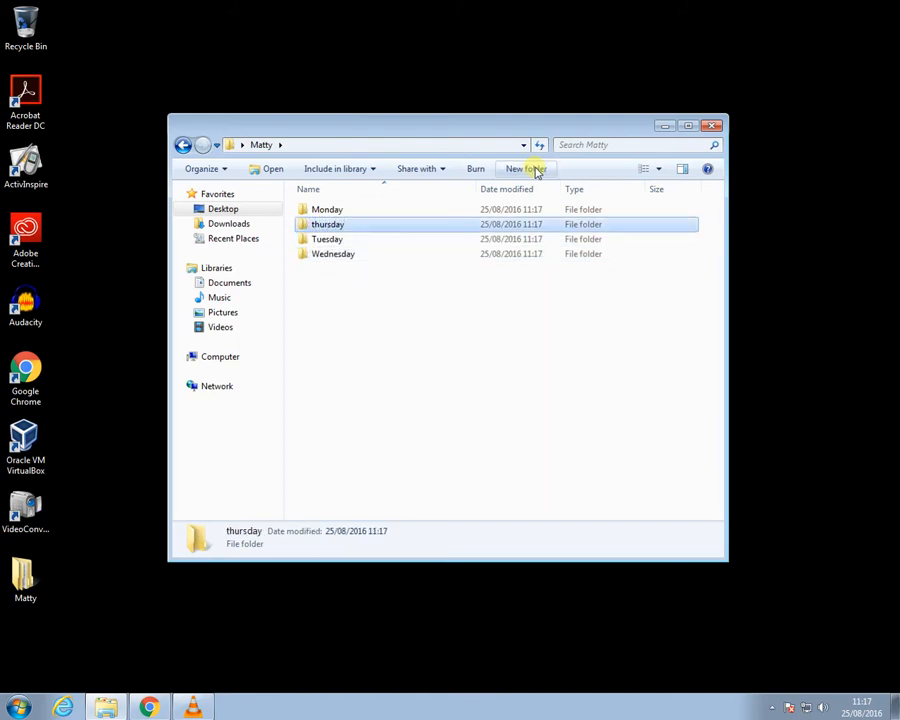
Rename the thursday folder to Thursday with a capital T
{"action": "right_click", "coordinate": [337, 230]}
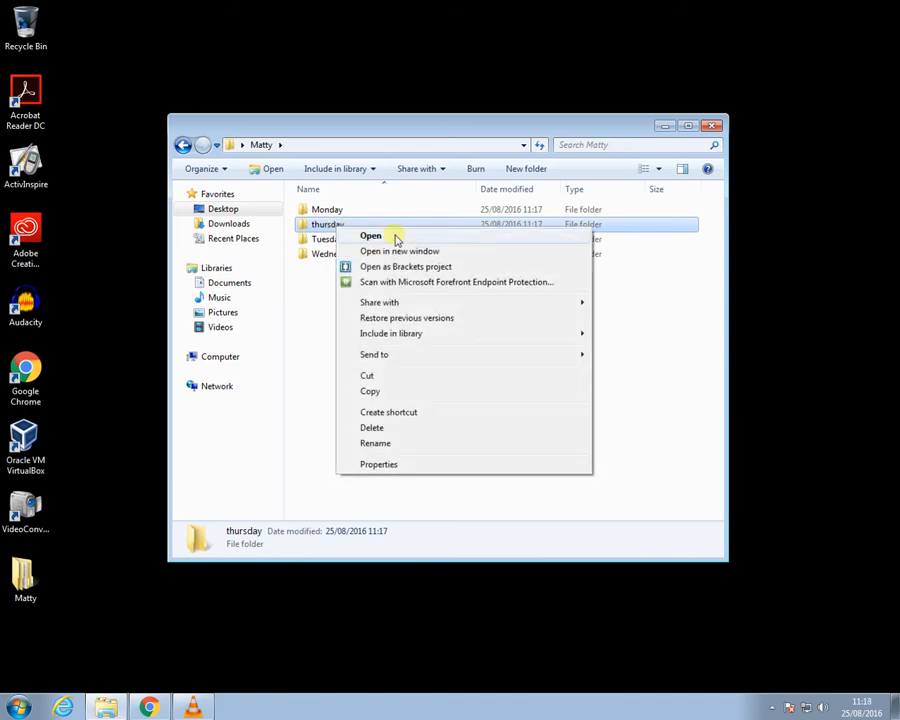
{"action": "left_click", "coordinate": [392, 441]}
{"action": "key", "text": "Home"}
{"action": "key", "text": "Delete"}
{"action": "type", "text": "T"}
{"action": "key", "text": "Return"}
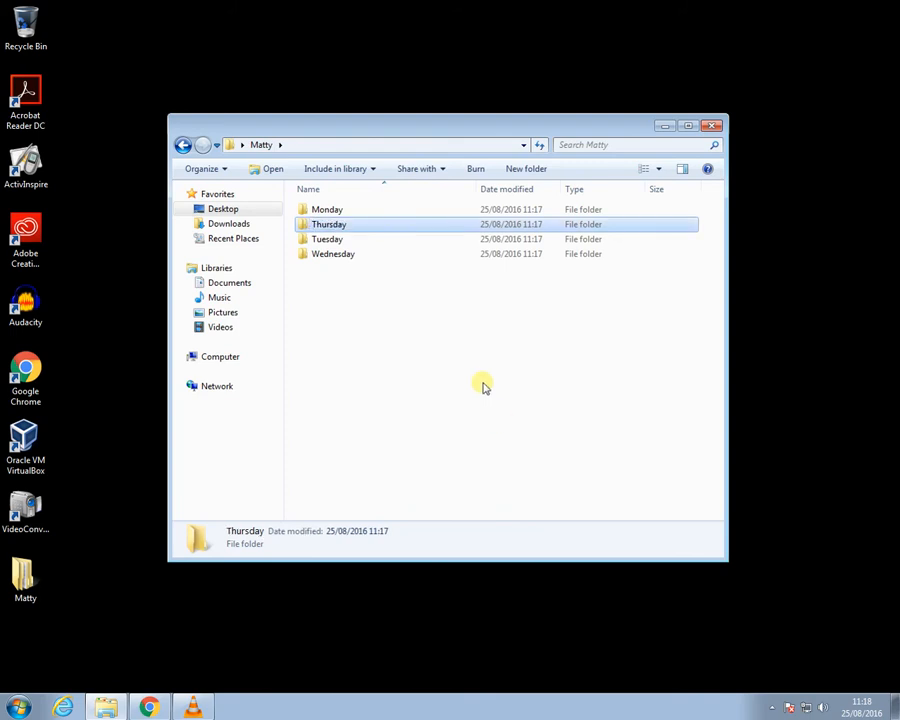
Create another subfolder named Friday alongside the existing weekday folders
{"action": "left_click", "coordinate": [526, 169]}
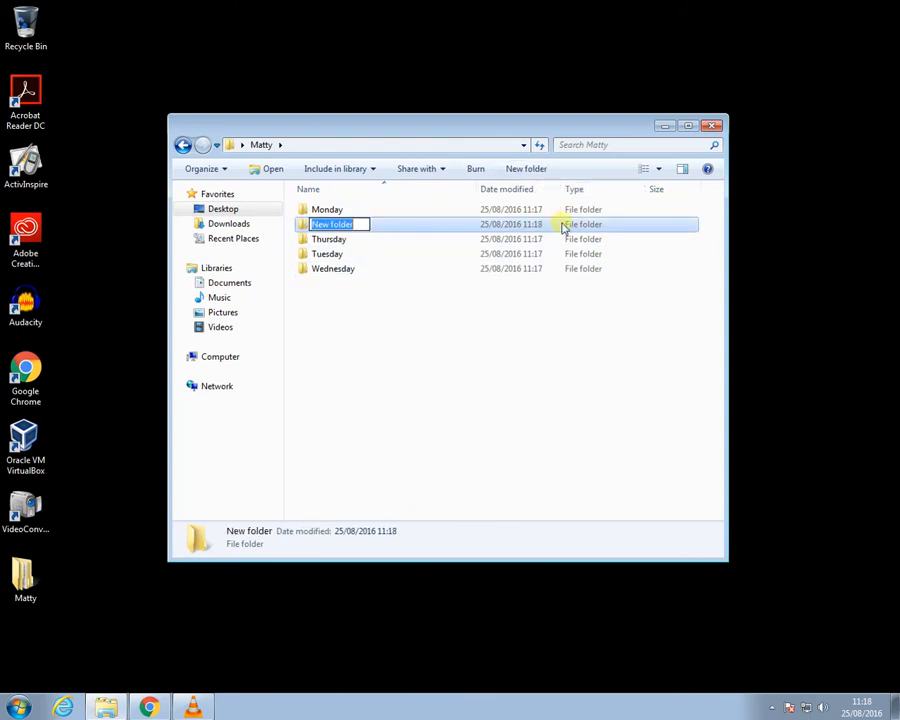
{"action": "type", "text": "Friday"}
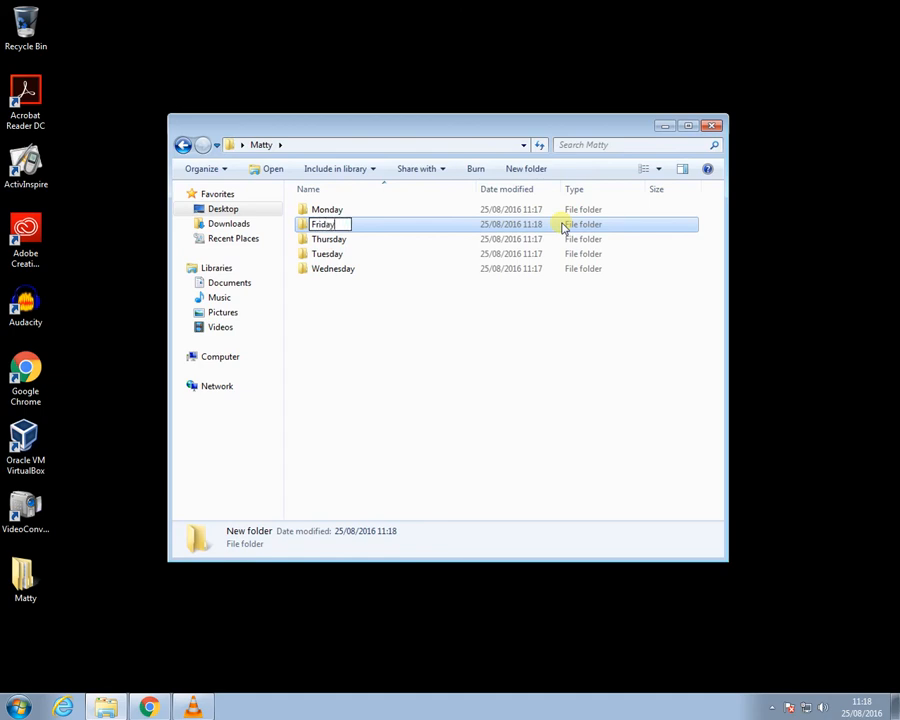
{"action": "key", "text": "Return"}
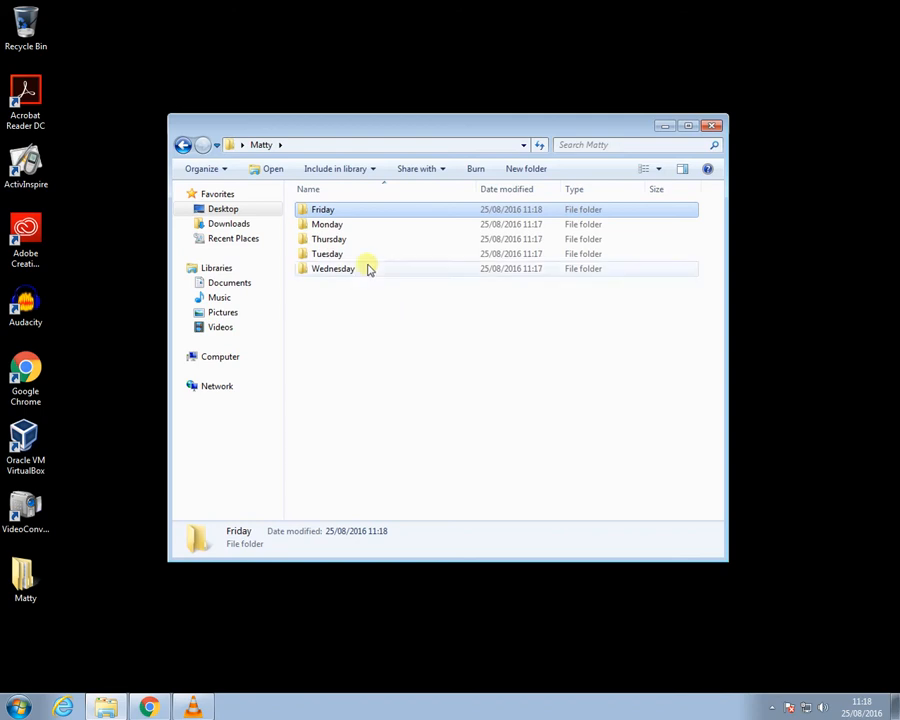
Sort the weekday folders by name in both directions and by date modified, ending with ascending name order
{"action": "left_click", "coordinate": [319, 192]}
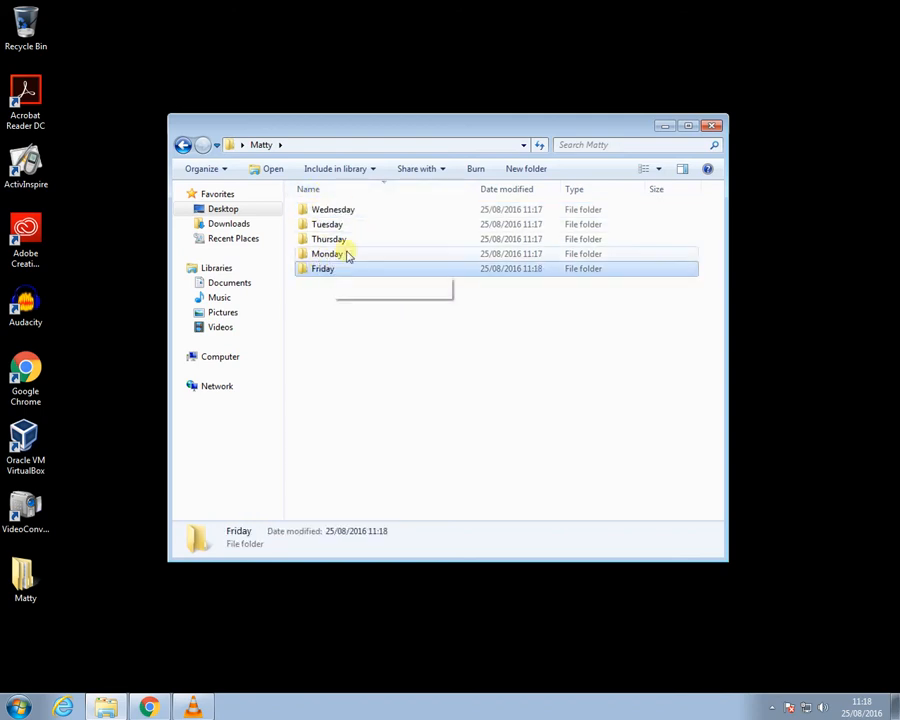
{"action": "left_click", "coordinate": [329, 196]}
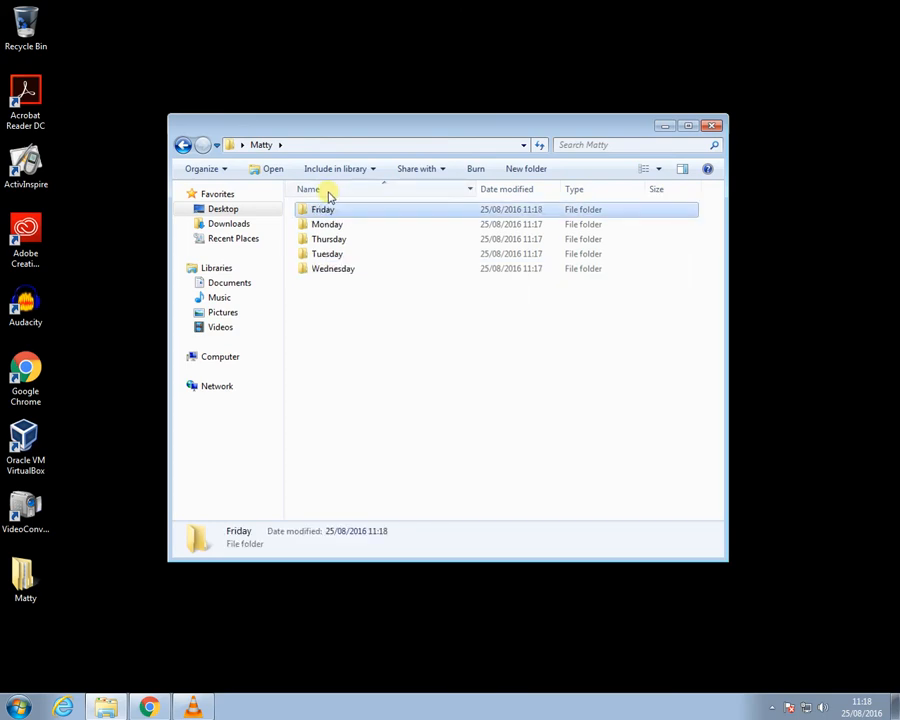
{"action": "left_click", "coordinate": [329, 196]}
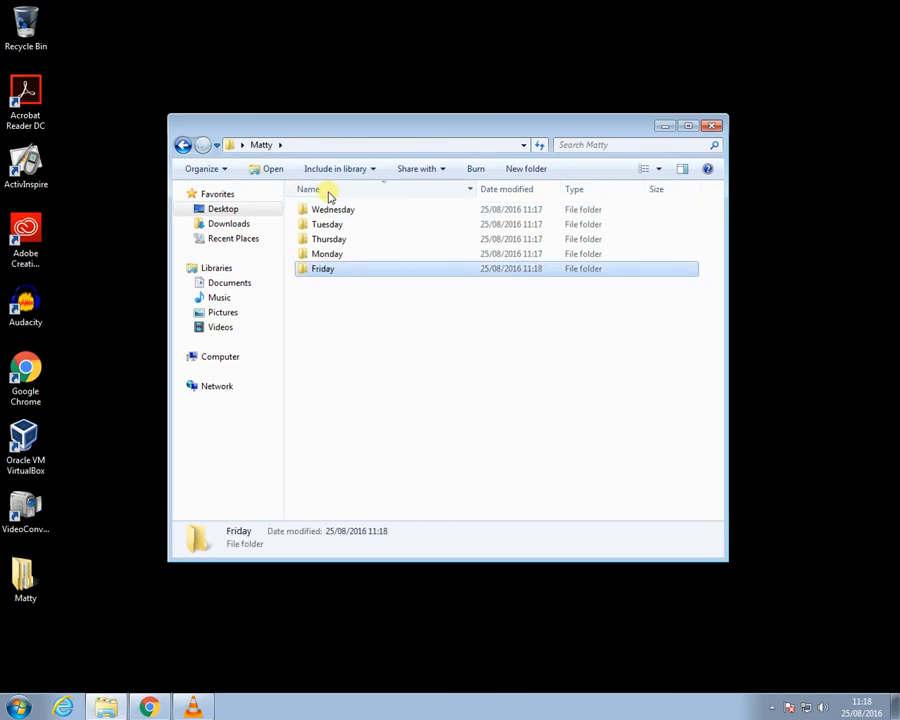
{"action": "left_click", "coordinate": [329, 196]}
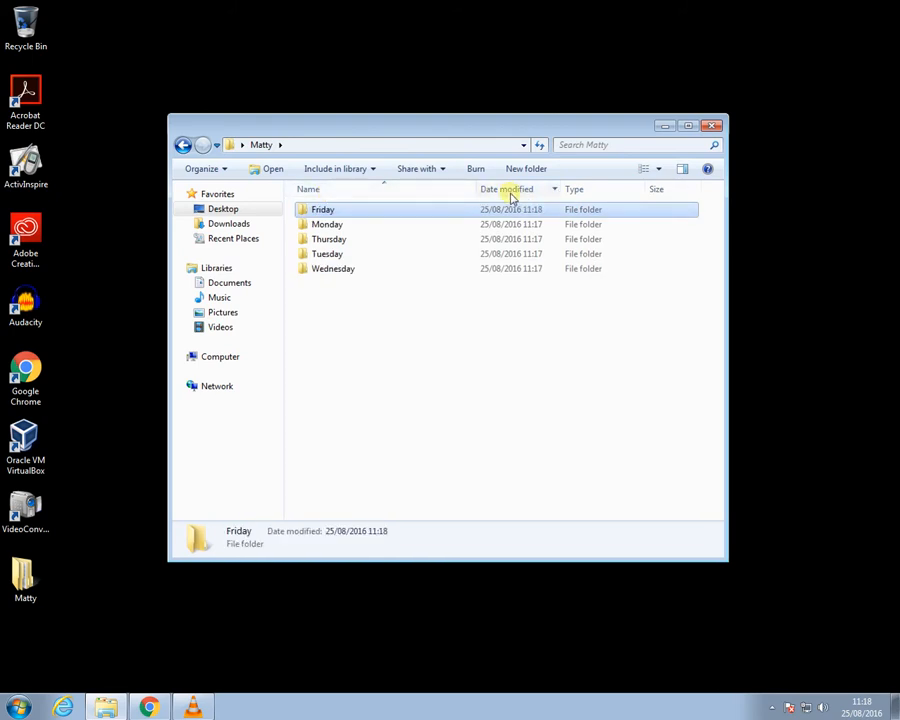
{"action": "left_click", "coordinate": [511, 196]}
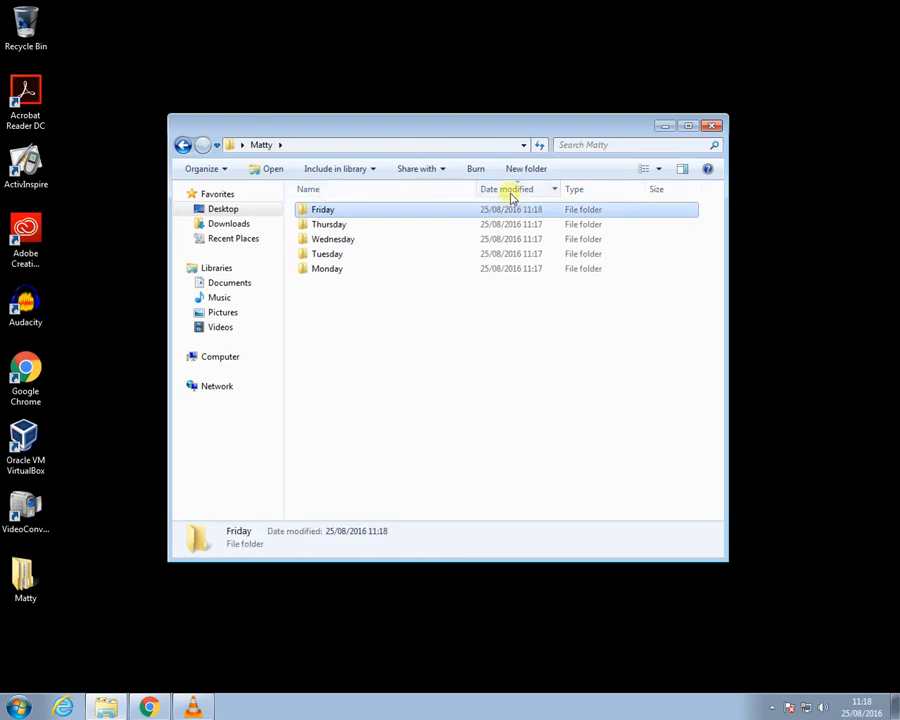
{"action": "left_click", "coordinate": [511, 196]}
{"action": "left_click", "coordinate": [511, 196]}
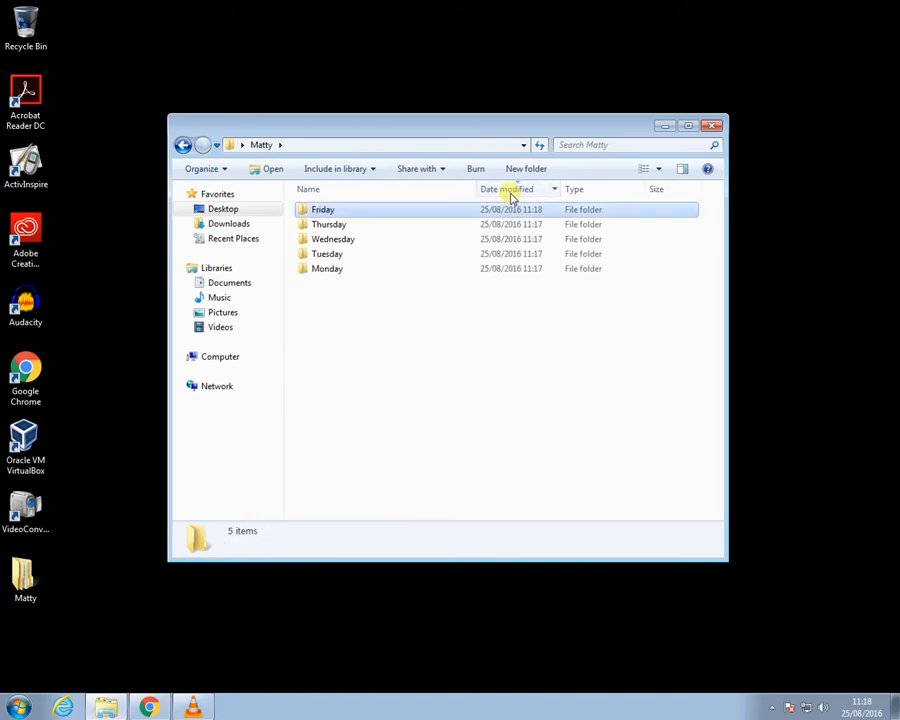
{"action": "left_click", "coordinate": [324, 193]}
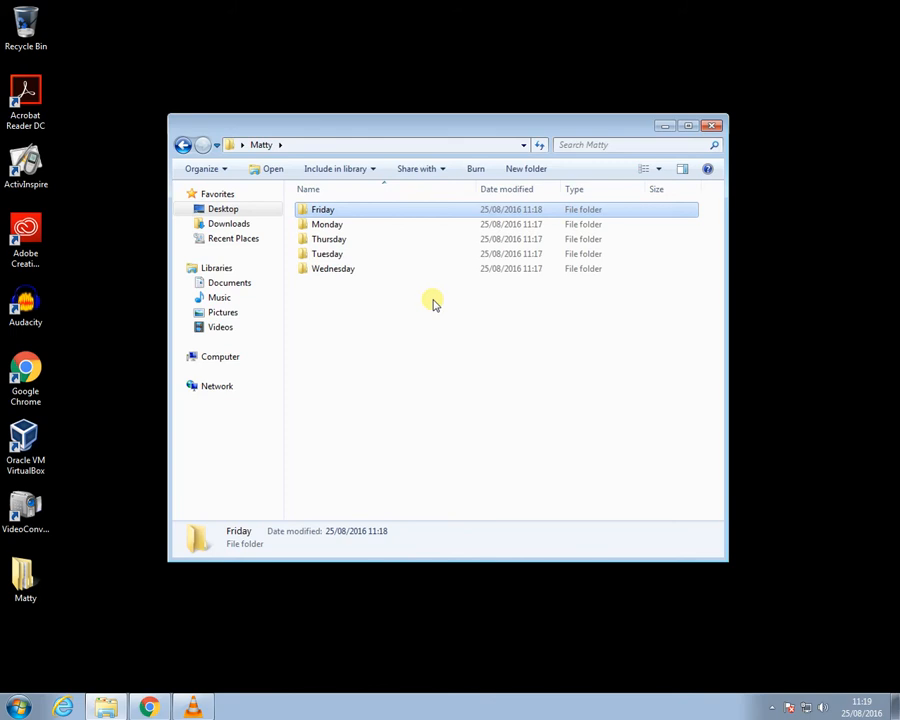
Rename the Monday folder to 01 Monday
{"action": "key", "text": "Down"}
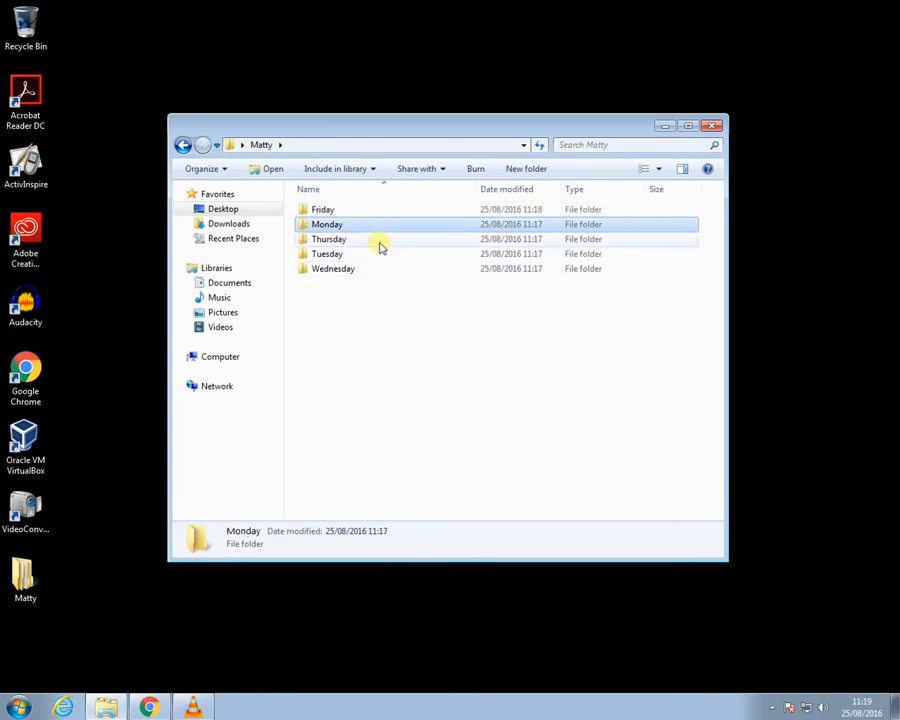
{"action": "right_click", "coordinate": [334, 224]}
{"action": "left_click", "coordinate": [375, 440]}
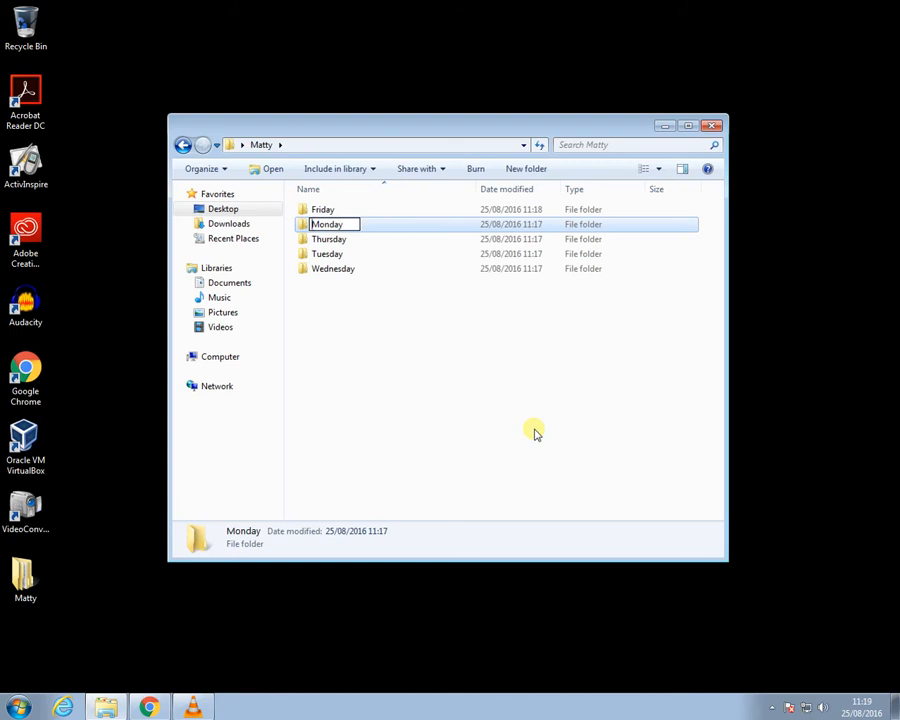
{"action": "type", "text": "01"}
{"action": "key", "text": "Return"}
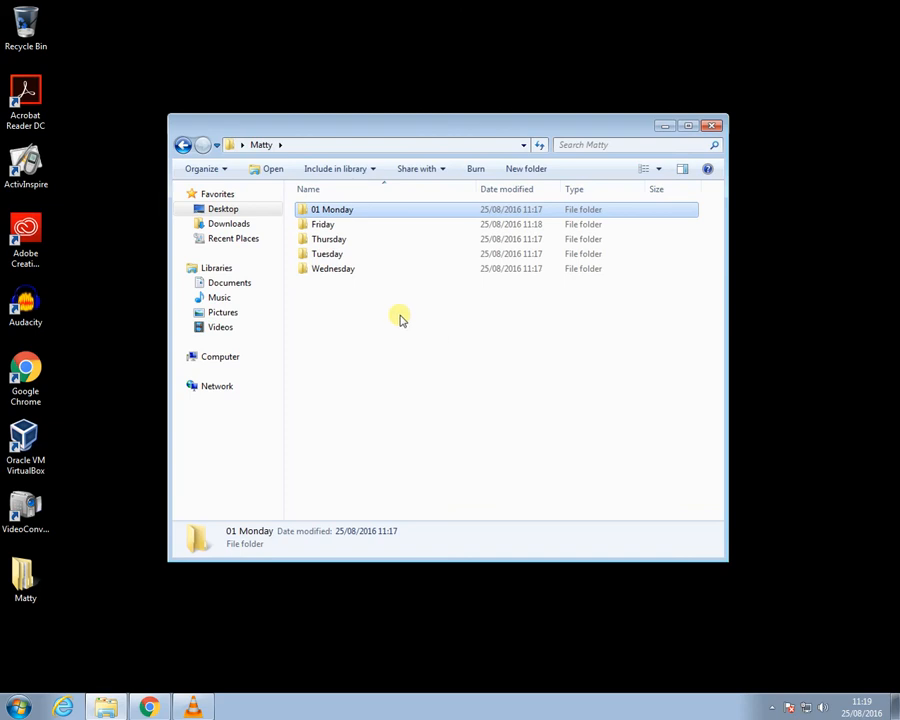
Rename the Tuesday folder to 02 Tuesday
{"action": "left_click", "coordinate": [327, 254]}
{"action": "right_click", "coordinate": [327, 254]}
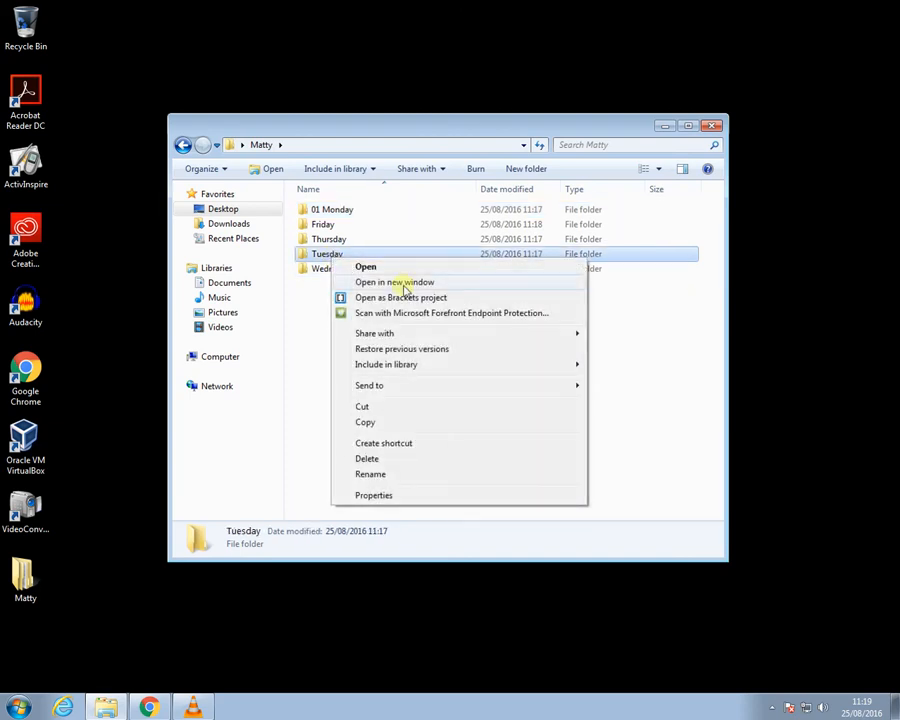
{"action": "left_click", "coordinate": [412, 474]}
{"action": "key", "text": "Home"}
{"action": "type", "text": "02"}
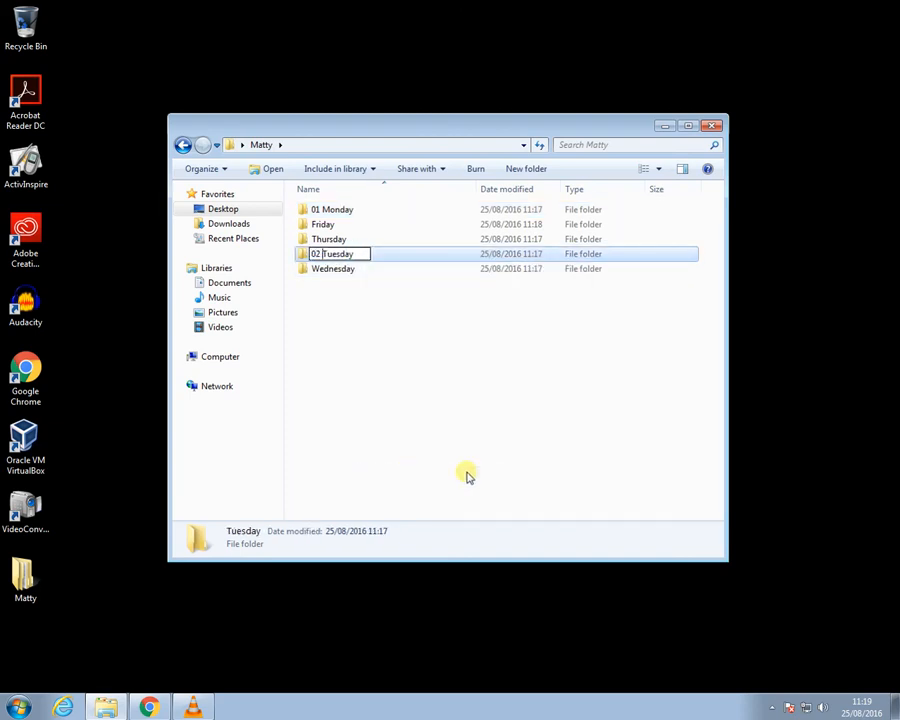
{"action": "key", "text": "Return"}
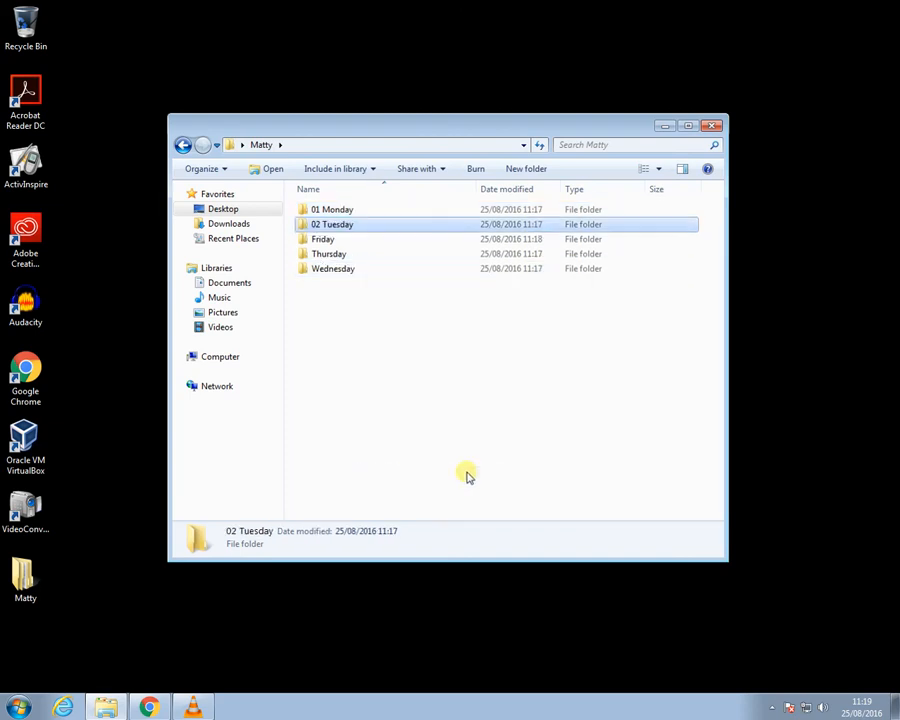
Rename the Wednesday folder to 03 Wednesday
{"action": "right_click", "coordinate": [341, 270]}
{"action": "left_click", "coordinate": [410, 488]}
{"action": "key", "text": "Home"}
{"action": "type", "text": "03"}
{"action": "key", "text": "Return"}
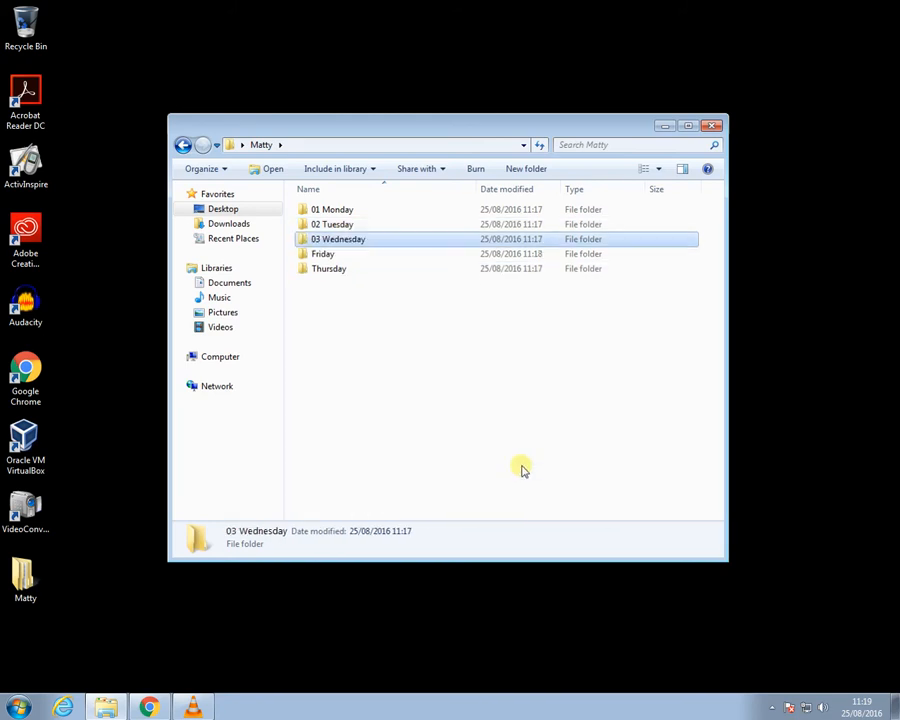
Rename the Thursday folder to 04 Thursday
{"action": "right_click", "coordinate": [323, 260]}
{"action": "right_click", "coordinate": [316, 269]}
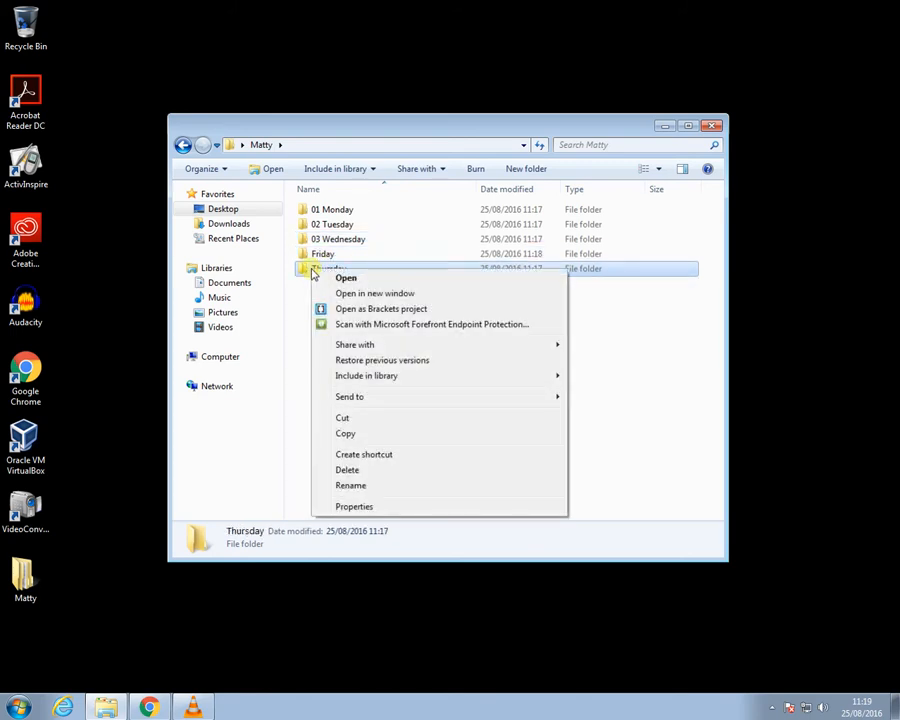
{"action": "left_click", "coordinate": [376, 484]}
{"action": "key", "text": "Home"}
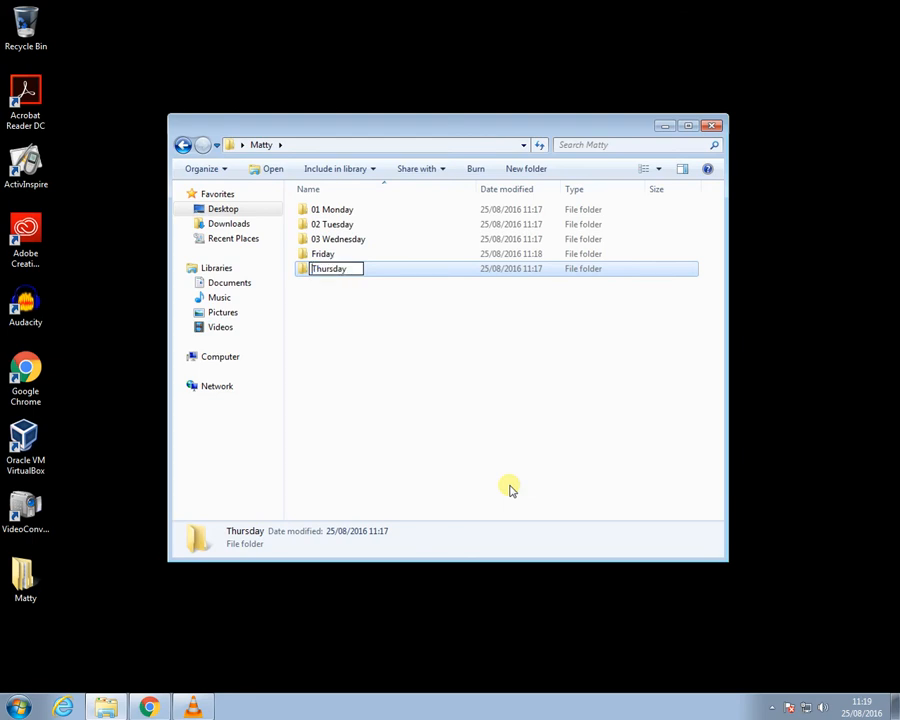
{"action": "type", "text": "04"}
{"action": "key", "text": "Return"}
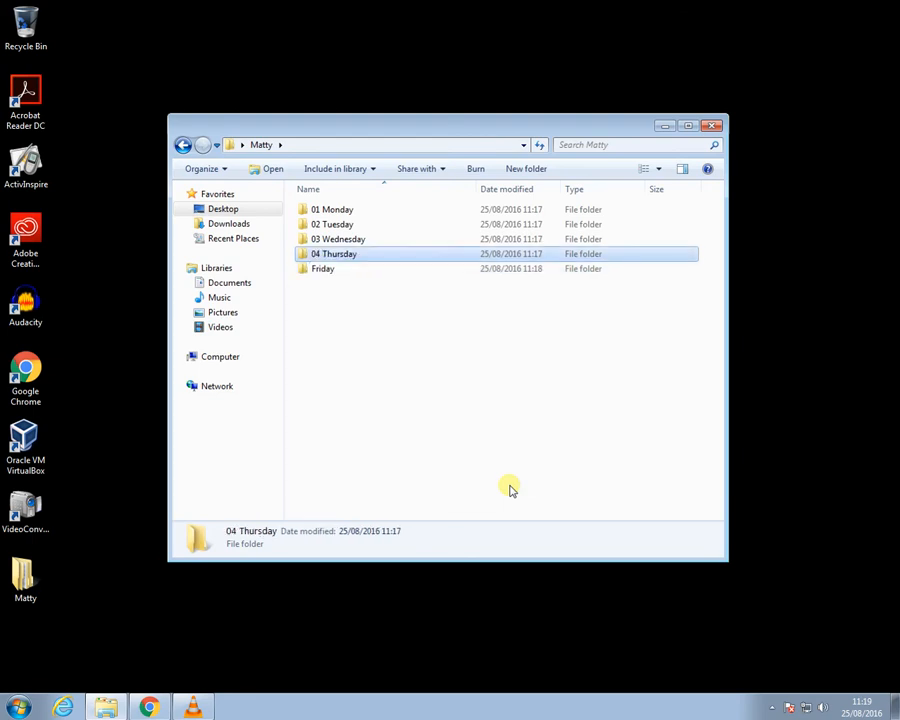
Rename the Friday folder to 05 Friday and clear the selection
{"action": "right_click", "coordinate": [342, 273]}
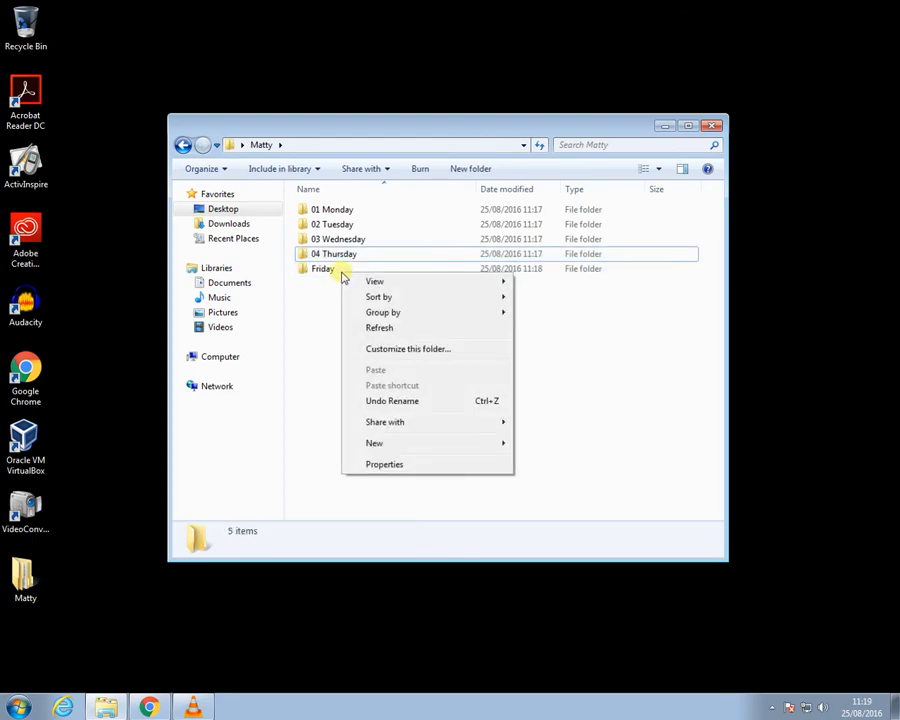
{"action": "right_click", "coordinate": [322, 270]}
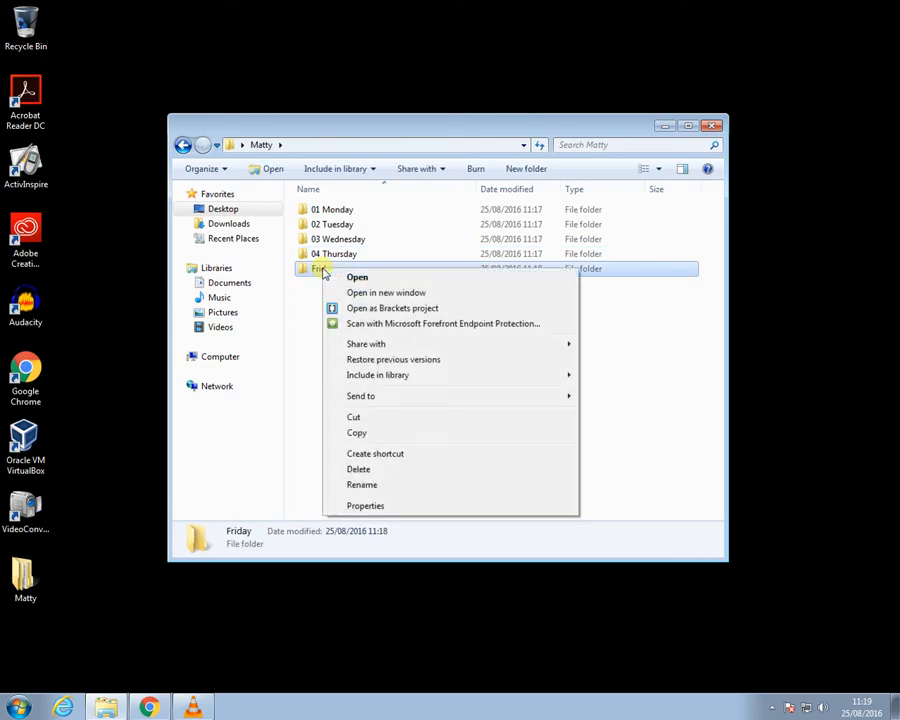
{"action": "left_click", "coordinate": [388, 486]}
{"action": "key", "text": "Home"}
{"action": "type", "text": "05"}
{"action": "key", "text": "Return"}
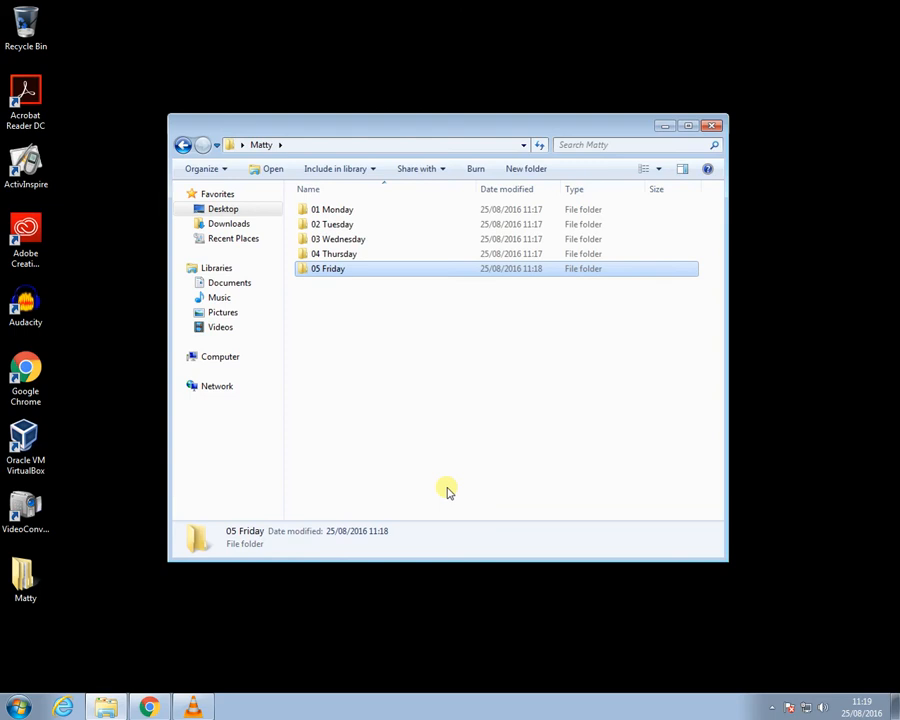
{"action": "left_click", "coordinate": [350, 330]}
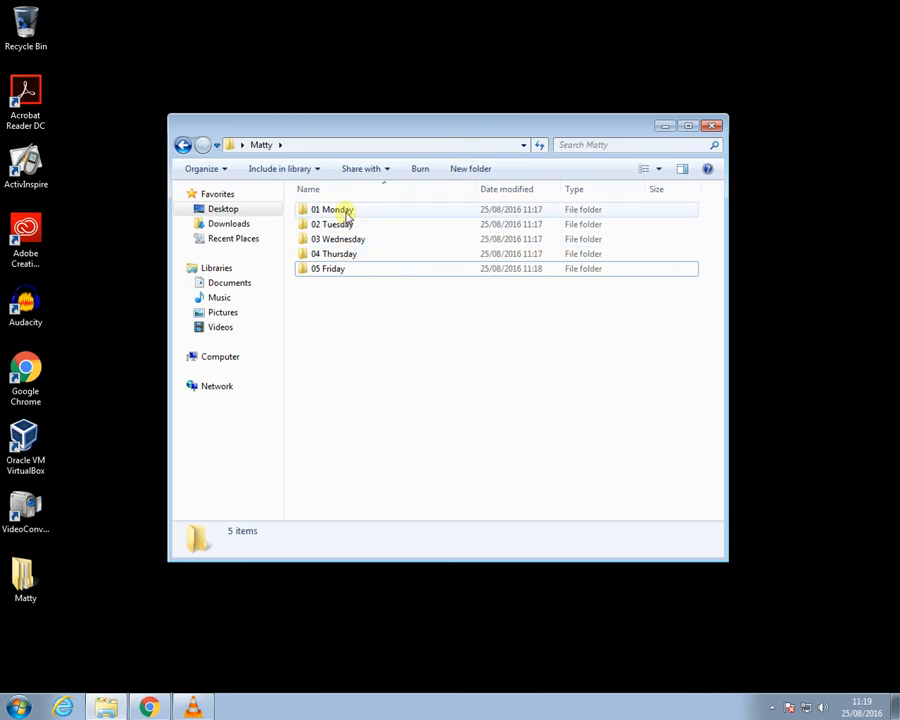
View the computer's drives, return to the Desktop location, and expand Computer in the folder tree
{"action": "left_click", "coordinate": [216, 362]}
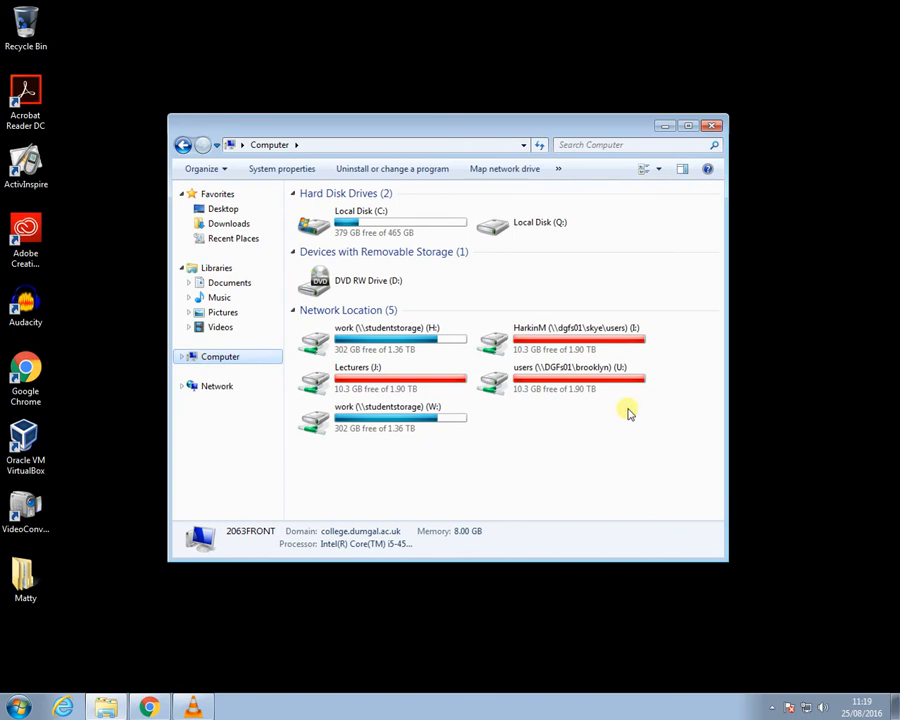
{"action": "left_click", "coordinate": [210, 208]}
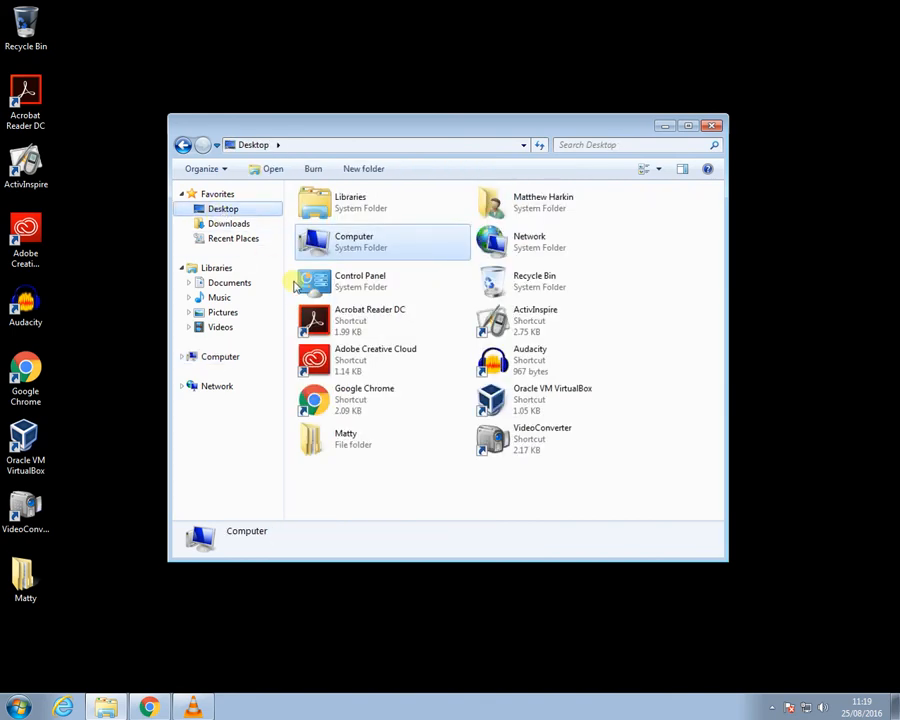
{"action": "left_click", "coordinate": [183, 358]}
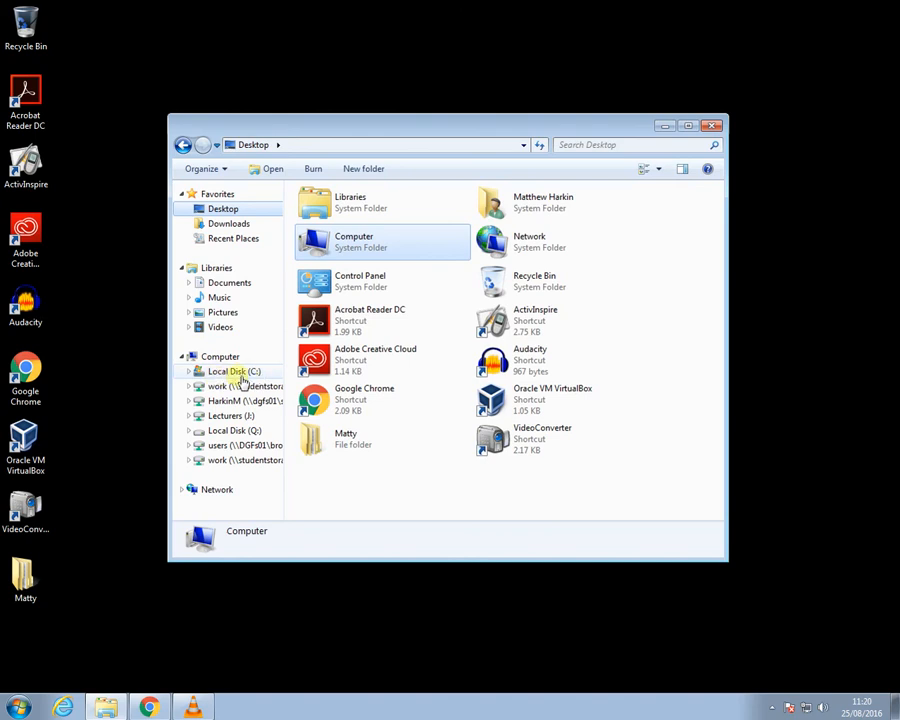
Reopen the personal Desktop folder and create subfolders named Am and Pm inside 01 Monday
{"action": "double_click", "coordinate": [380, 450]}
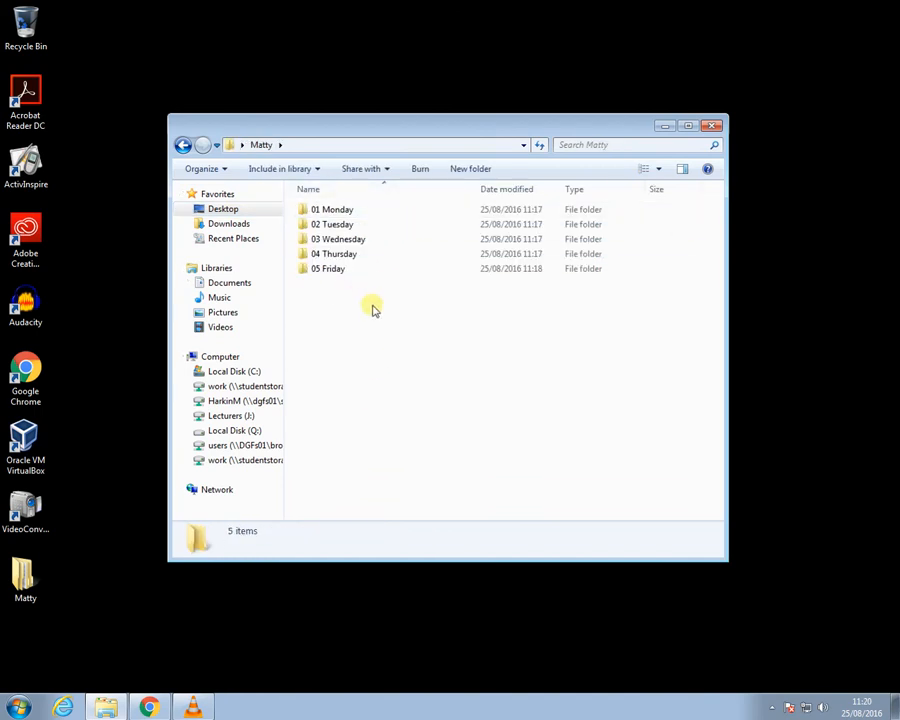
{"action": "left_click", "coordinate": [350, 211]}
{"action": "double_click", "coordinate": [350, 211]}
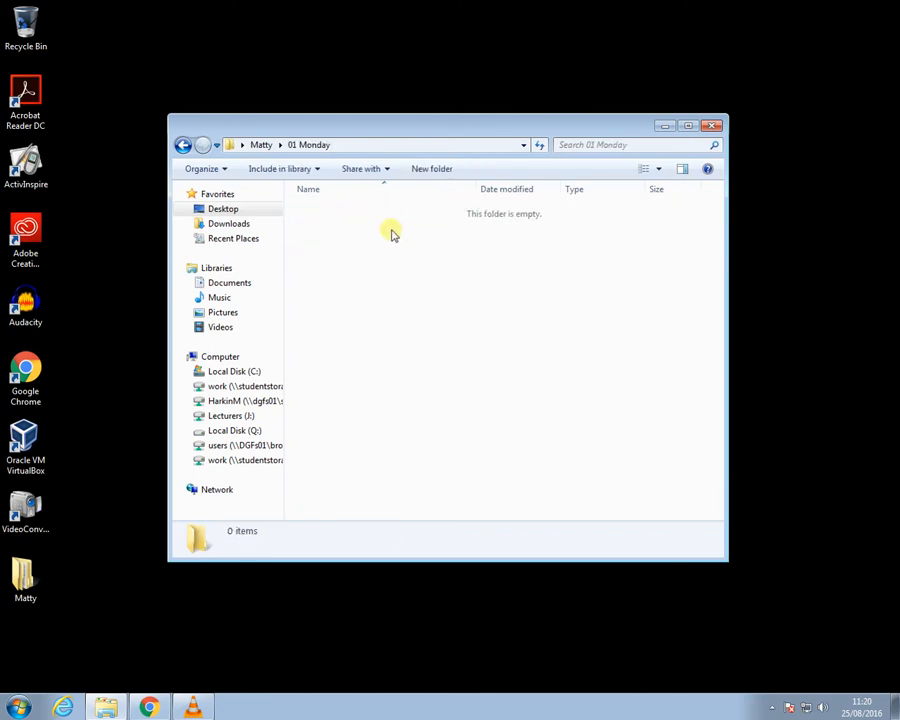
{"action": "left_click", "coordinate": [431, 168]}
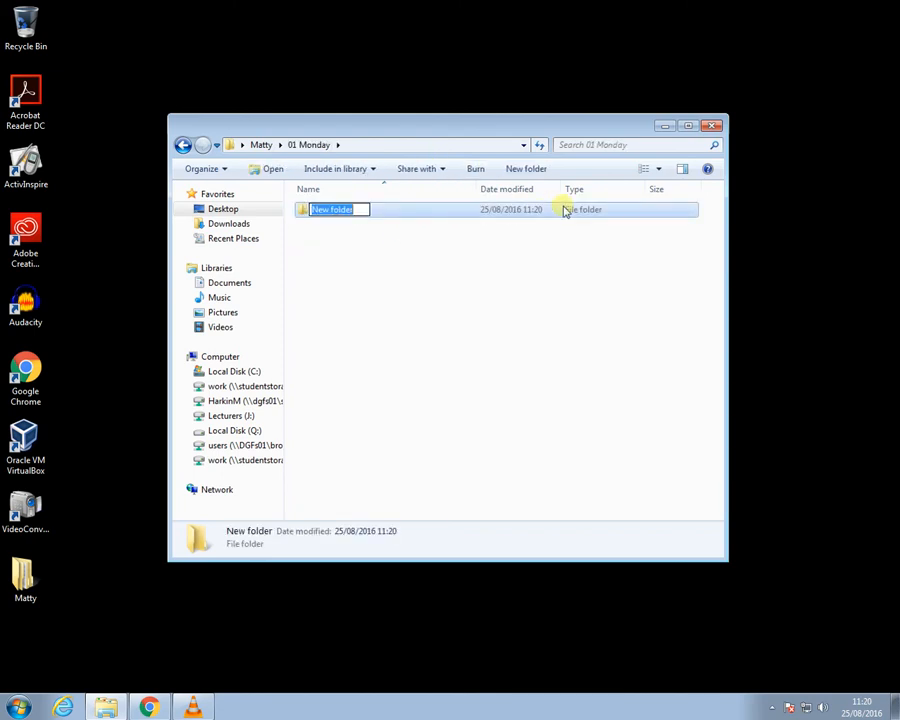
{"action": "type", "text": "Am"}
{"action": "key", "text": "Return"}
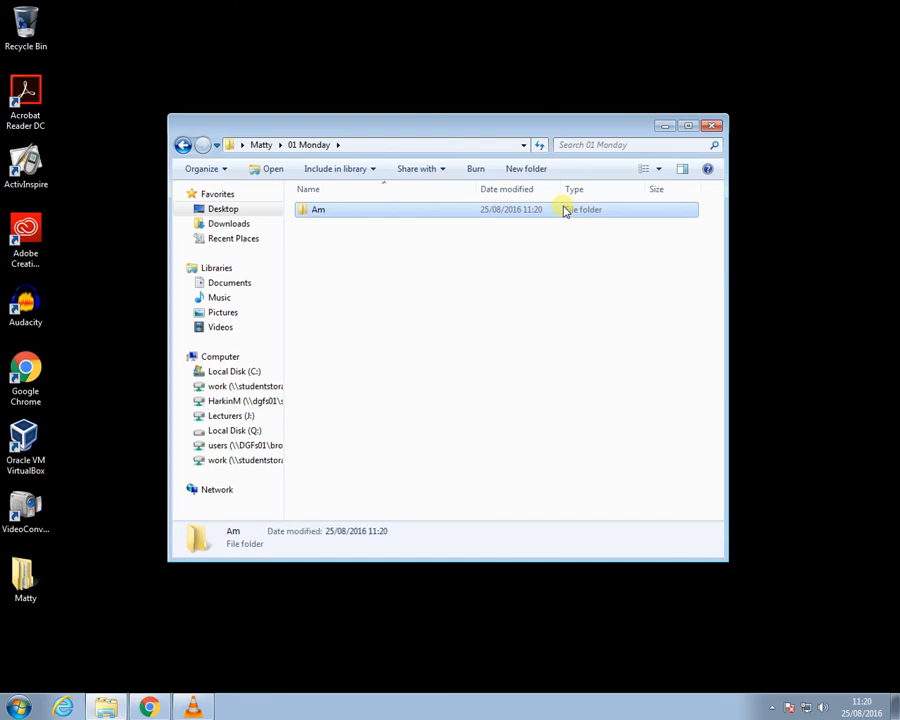
{"action": "left_click", "coordinate": [527, 170]}
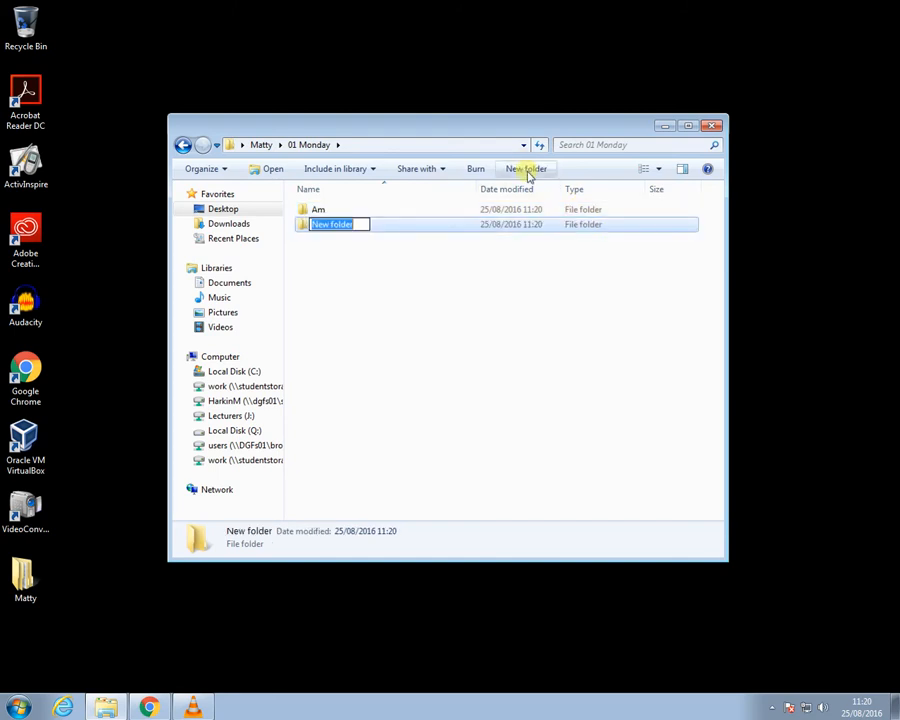
{"action": "type", "text": "Pm"}
{"action": "key", "text": "Return"}
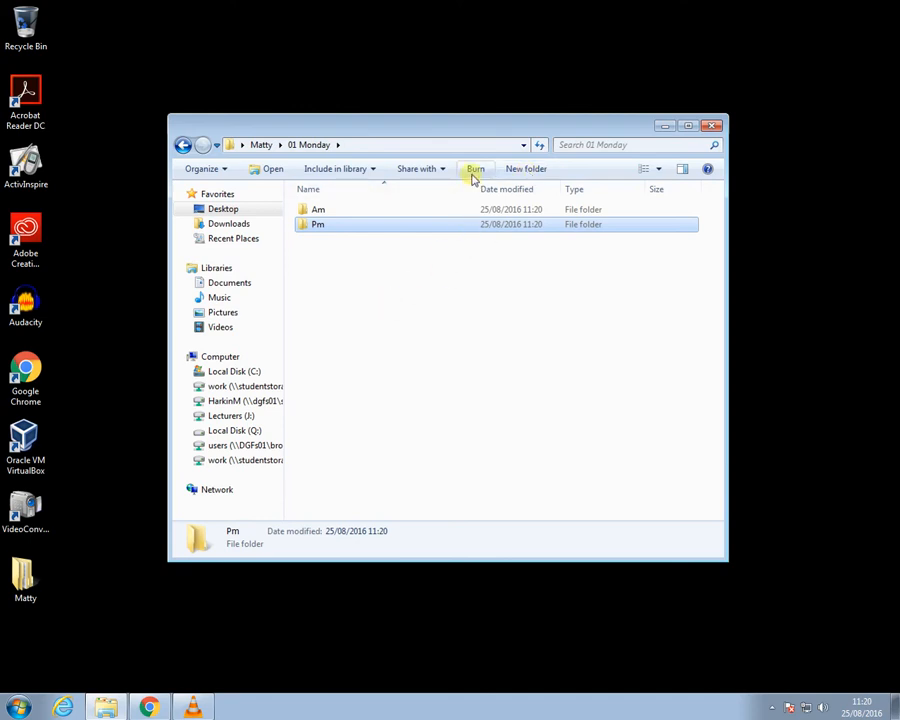
Return to the personal folder and create a subfolder named Am inside 02 Tuesday
{"action": "left_click", "coordinate": [262, 144]}
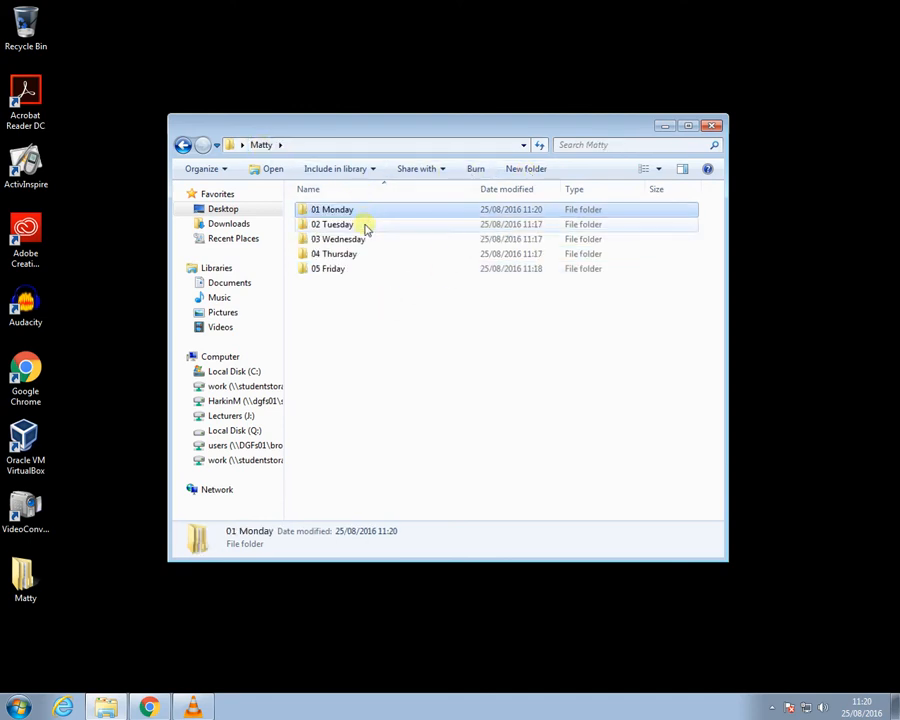
{"action": "double_click", "coordinate": [341, 226]}
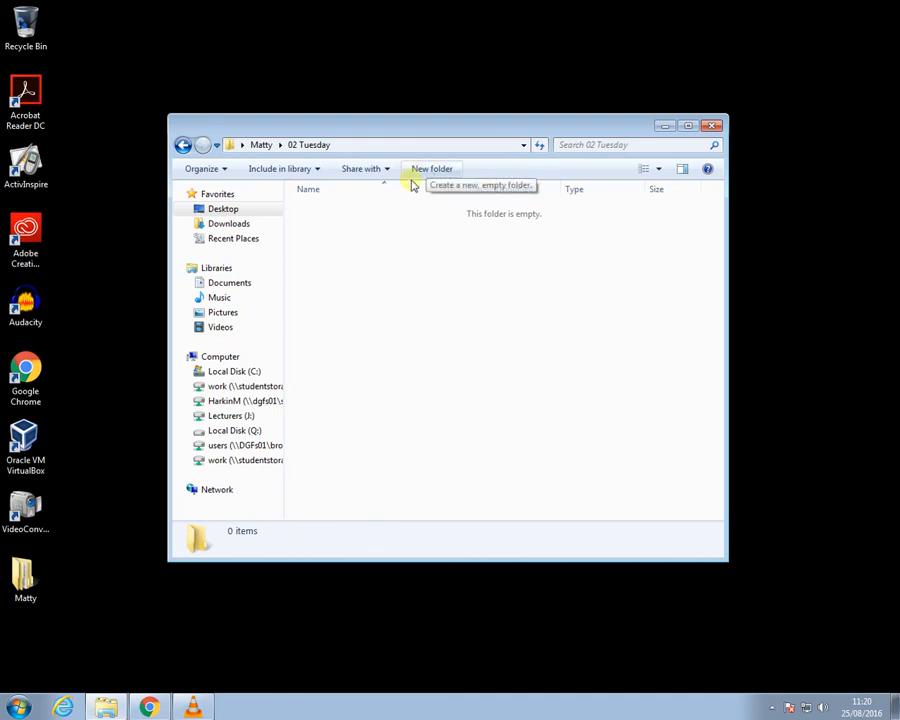
{"action": "right_click", "coordinate": [344, 240]}
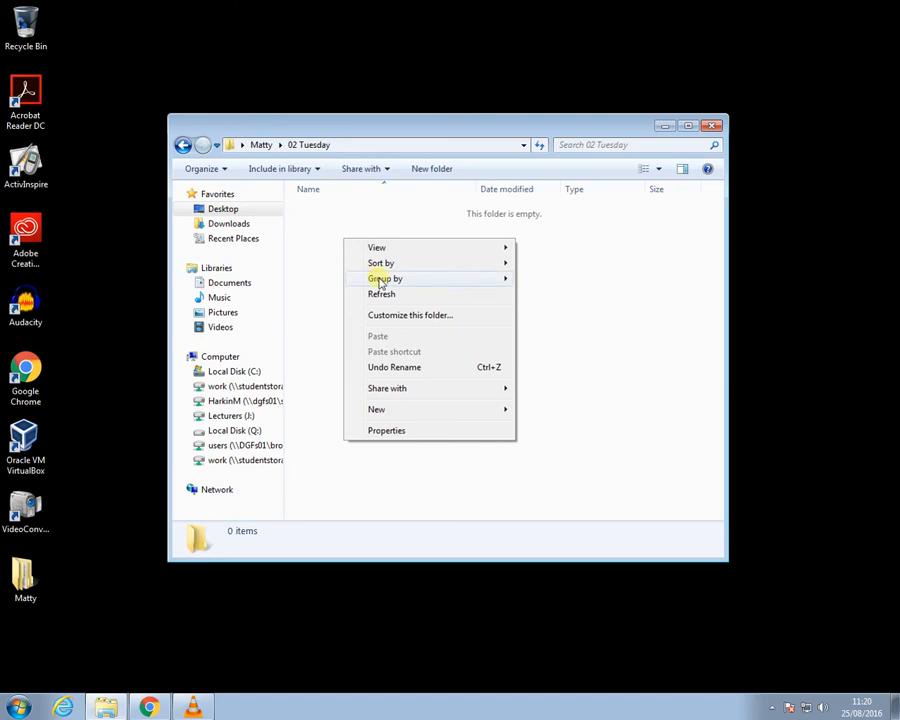
{"action": "mouse_move", "coordinate": [388, 417]}
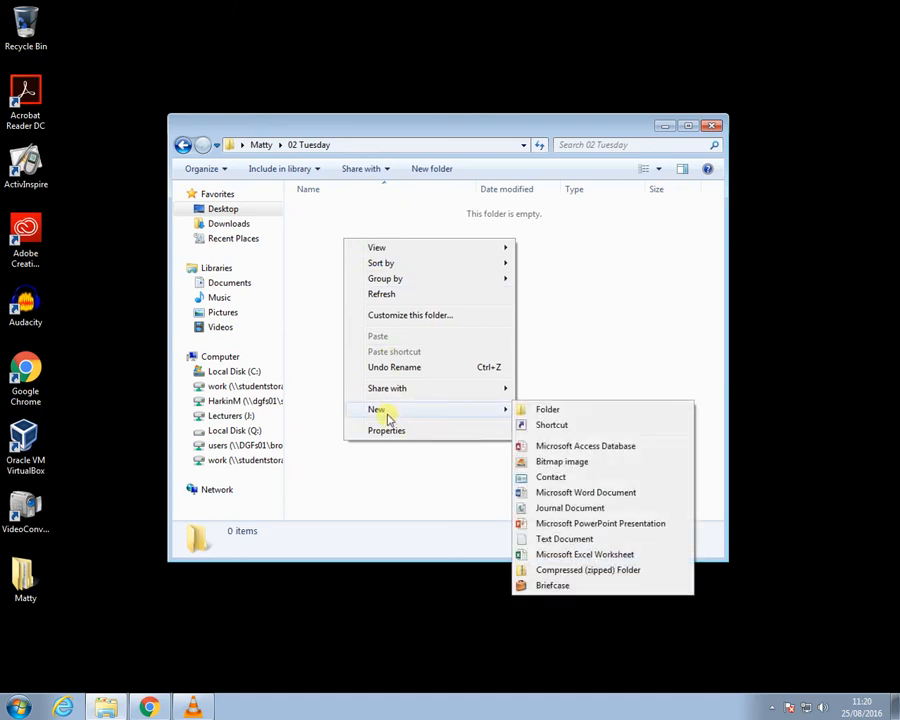
{"action": "left_click", "coordinate": [547, 409]}
{"action": "type", "text": "Am"}
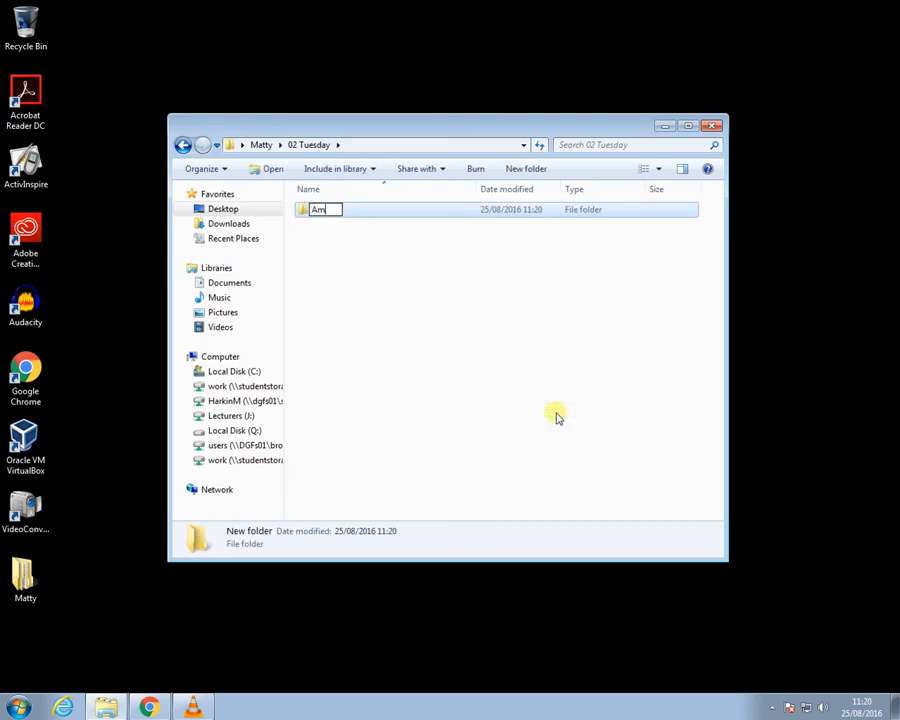
{"action": "key", "text": "Return"}
Create a second subfolder named Pm inside 02 Tuesday and clear the selection
{"action": "right_click", "coordinate": [366, 303]}
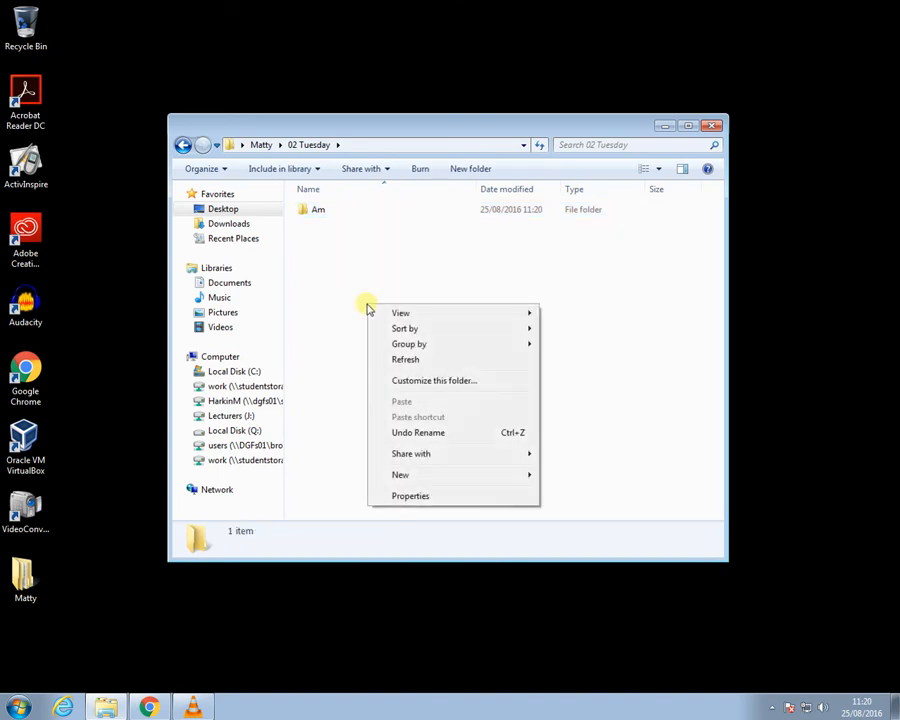
{"action": "mouse_move", "coordinate": [466, 476]}
{"action": "left_click", "coordinate": [573, 475]}
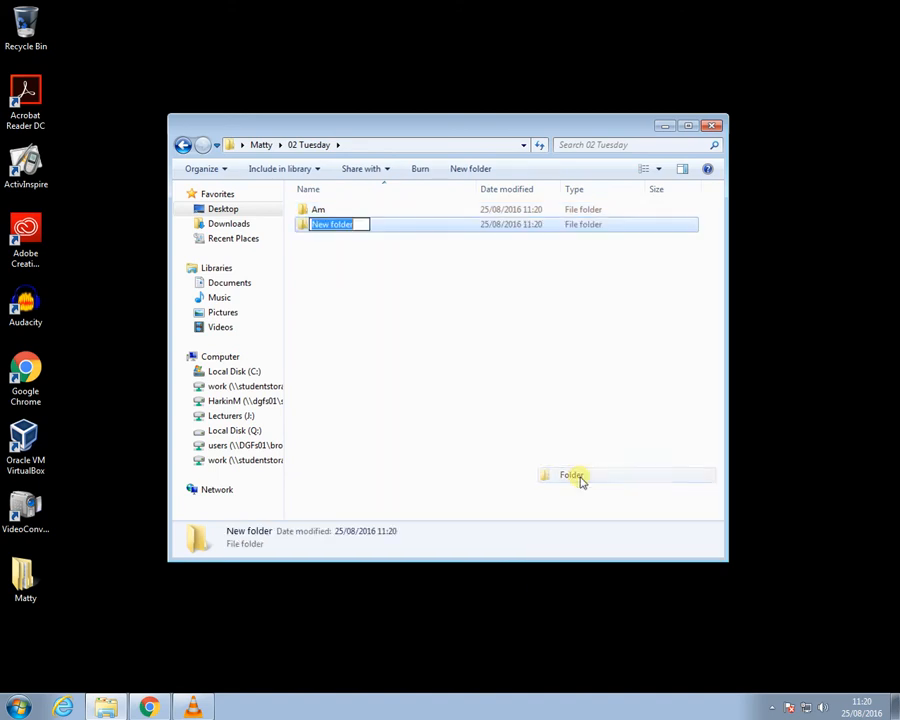
{"action": "type", "text": "Pm"}
{"action": "key", "text": "Return"}
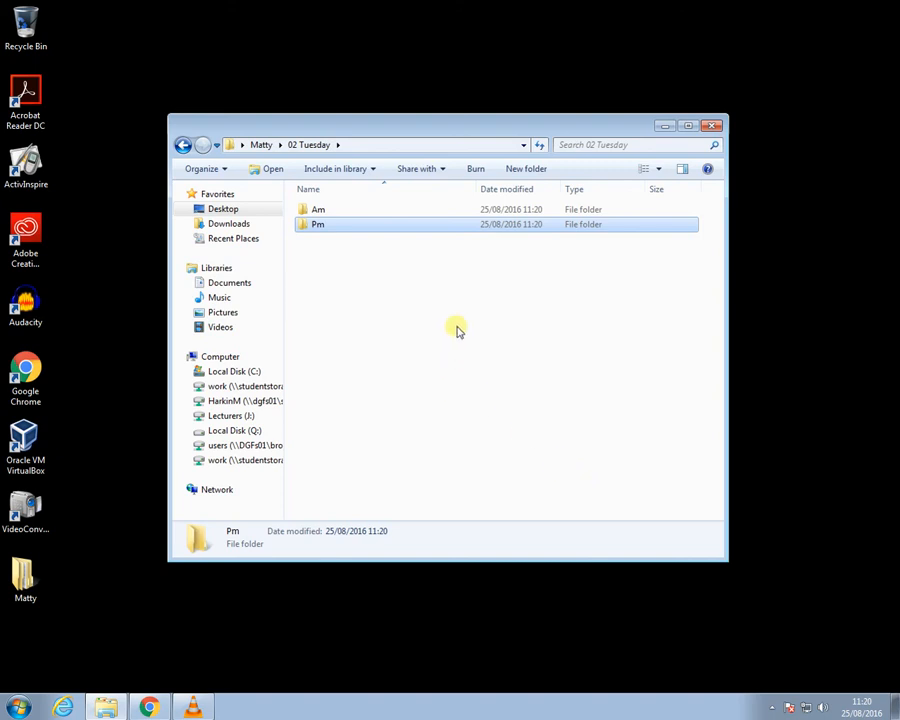
{"action": "left_click", "coordinate": [378, 278]}
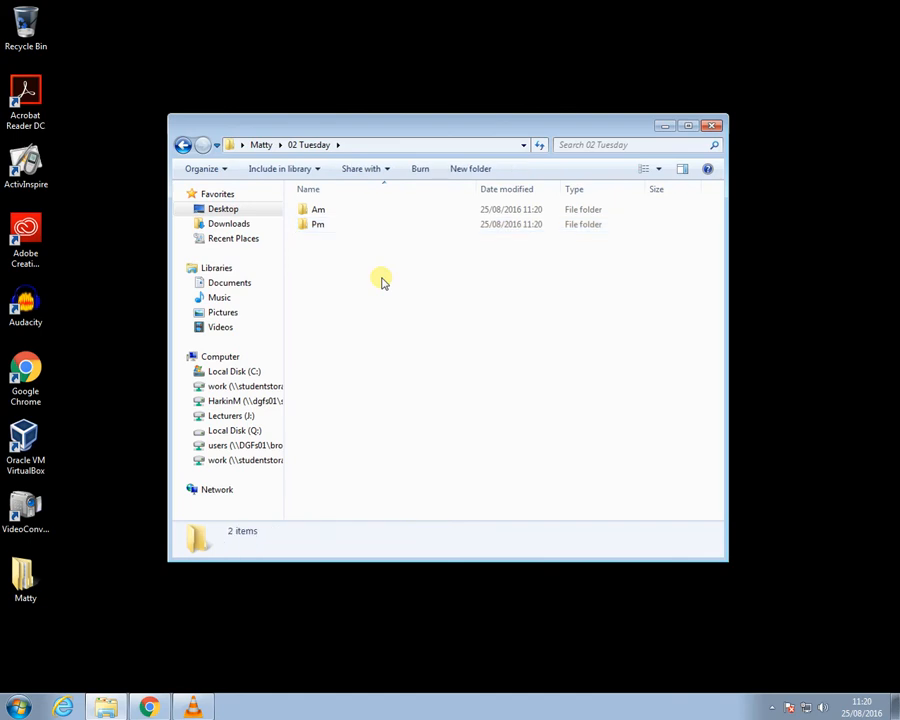
Select both the Am and Pm folders inside 02 Tuesday and copy them
{"action": "left_click", "coordinate": [318, 211]}
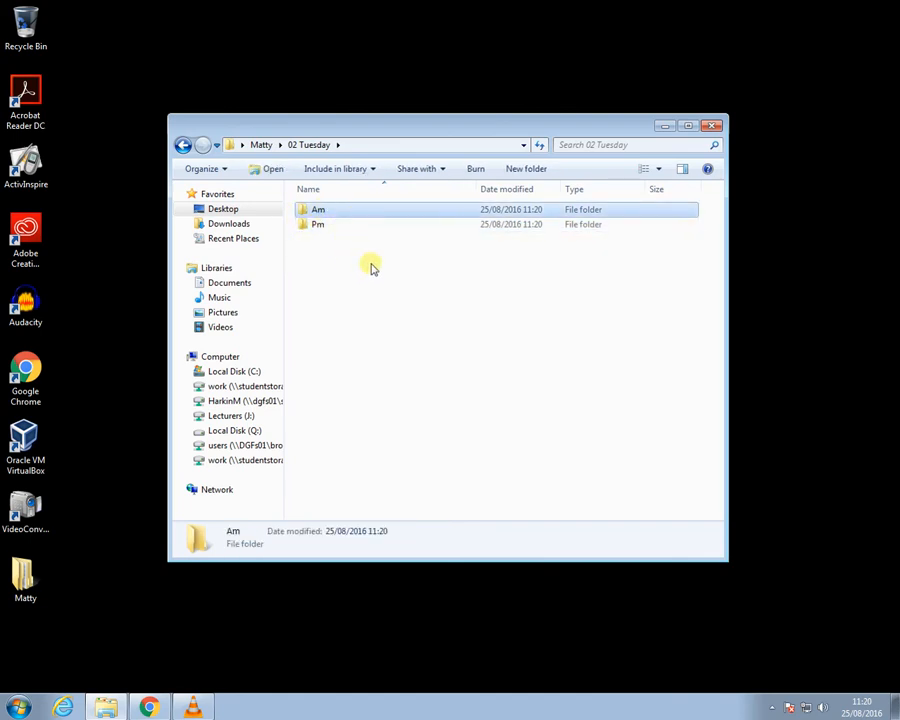
{"action": "left_click", "coordinate": [330, 226]}
{"action": "left_click", "coordinate": [336, 211]}
{"action": "left_click", "coordinate": [333, 226]}
{"action": "left_click", "coordinate": [346, 262]}
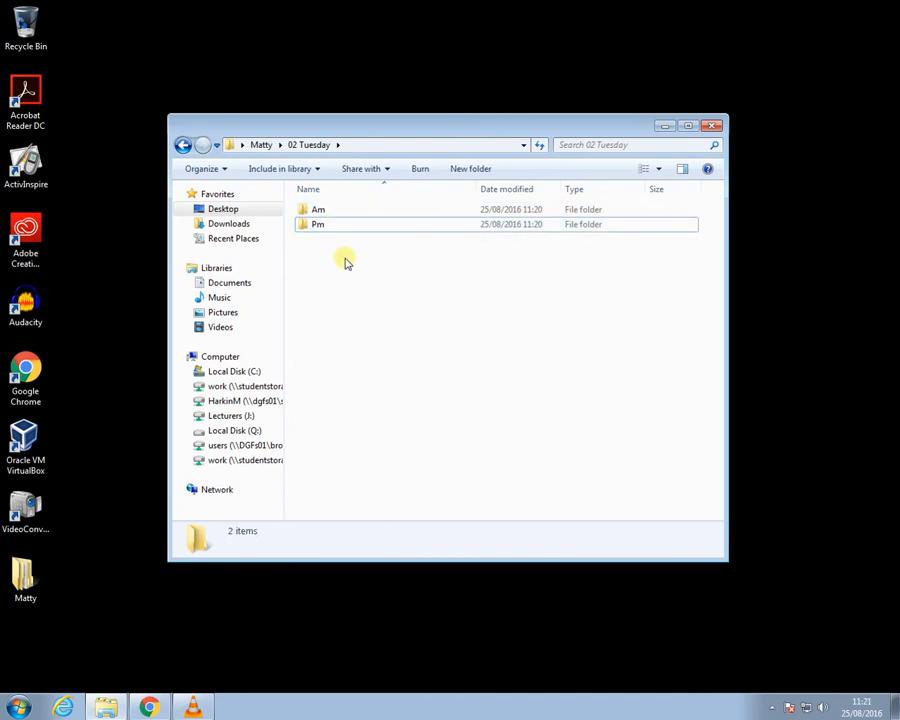
{"action": "left_click_drag", "start_coordinate": [394, 238], "coordinate": [291, 201]}
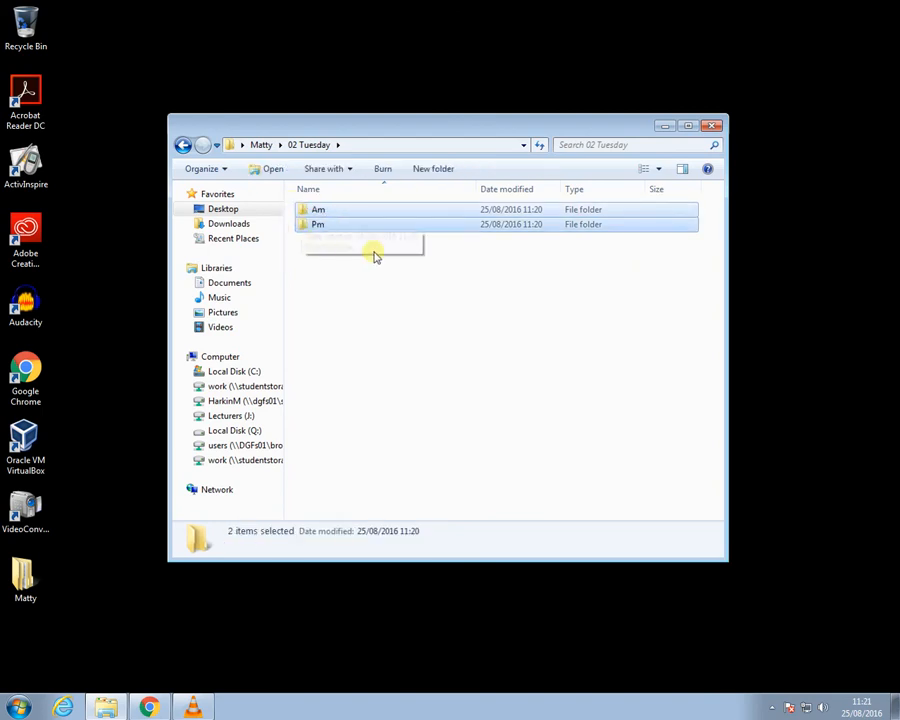
{"action": "right_click", "coordinate": [323, 217]}
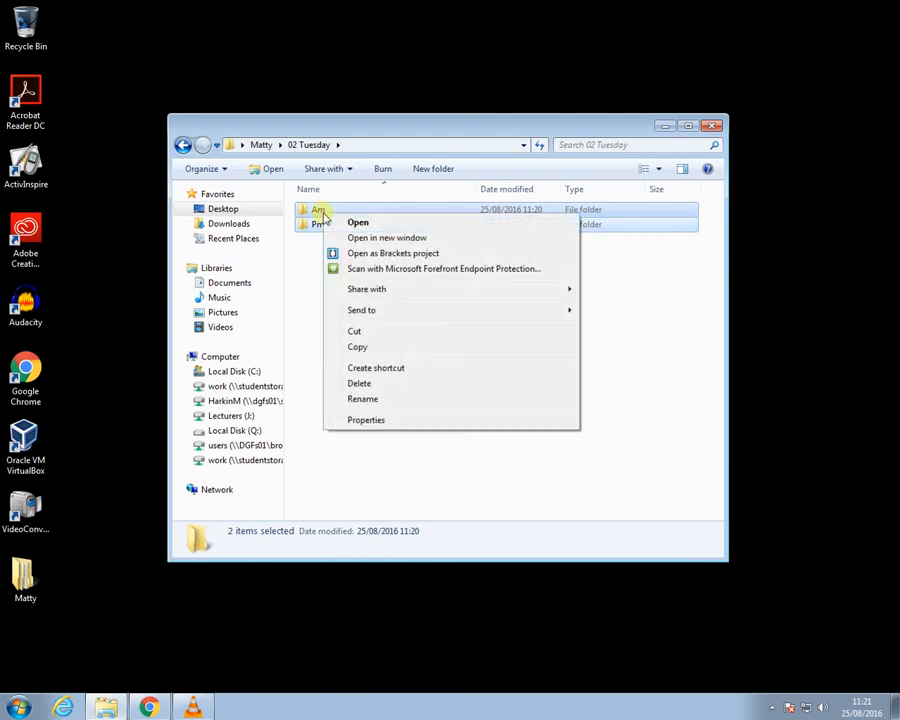
{"action": "left_click", "coordinate": [358, 347]}
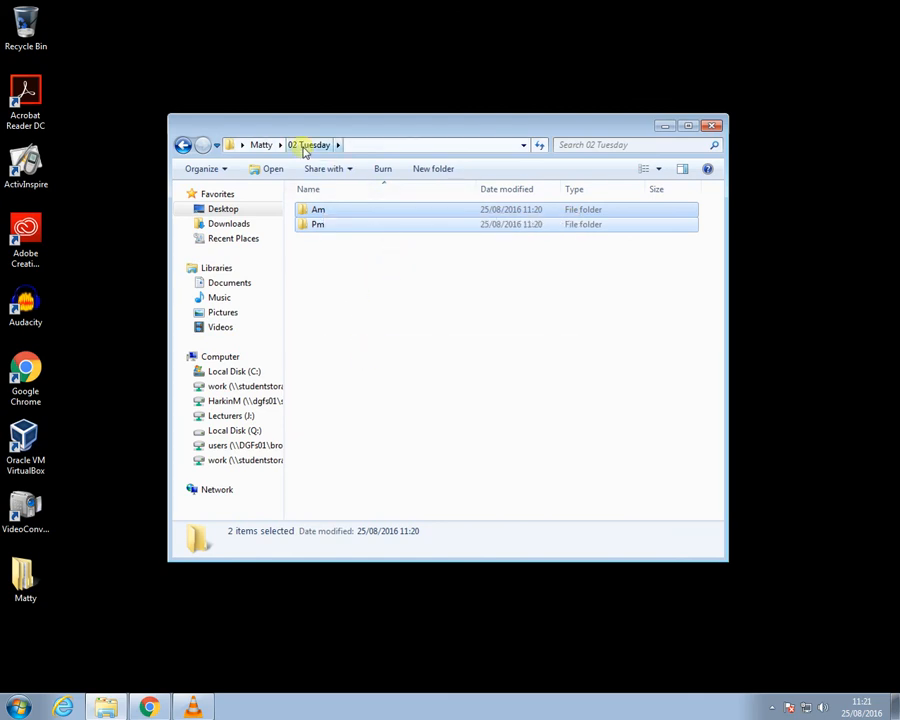
Go back to the personal folder and paste the copied Am and Pm folders into 03 Wednesday
{"action": "left_click", "coordinate": [263, 146]}
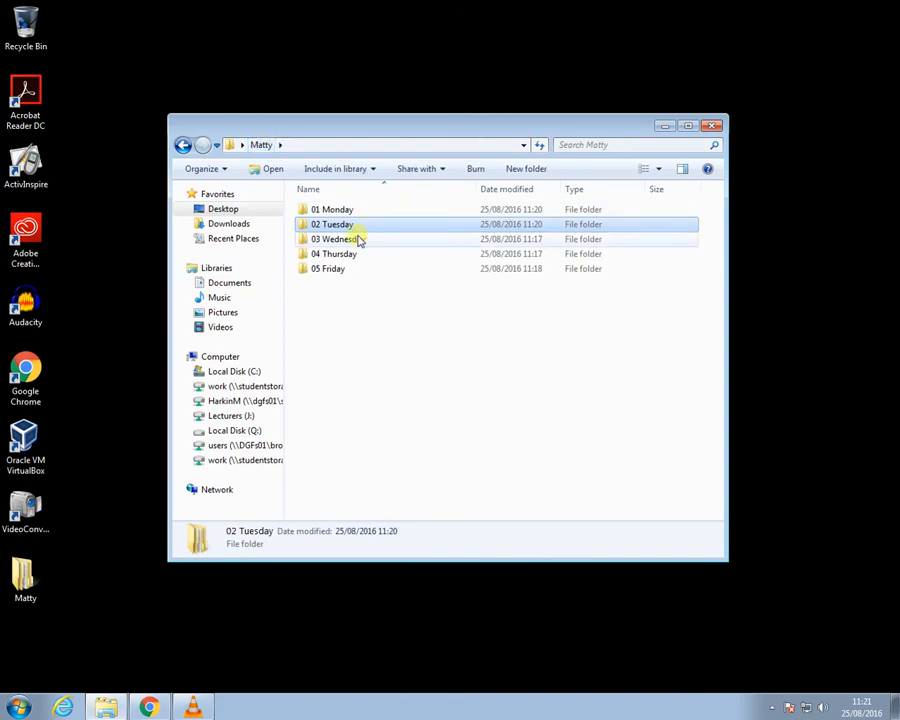
{"action": "double_click", "coordinate": [358, 238]}
{"action": "right_click", "coordinate": [329, 246]}
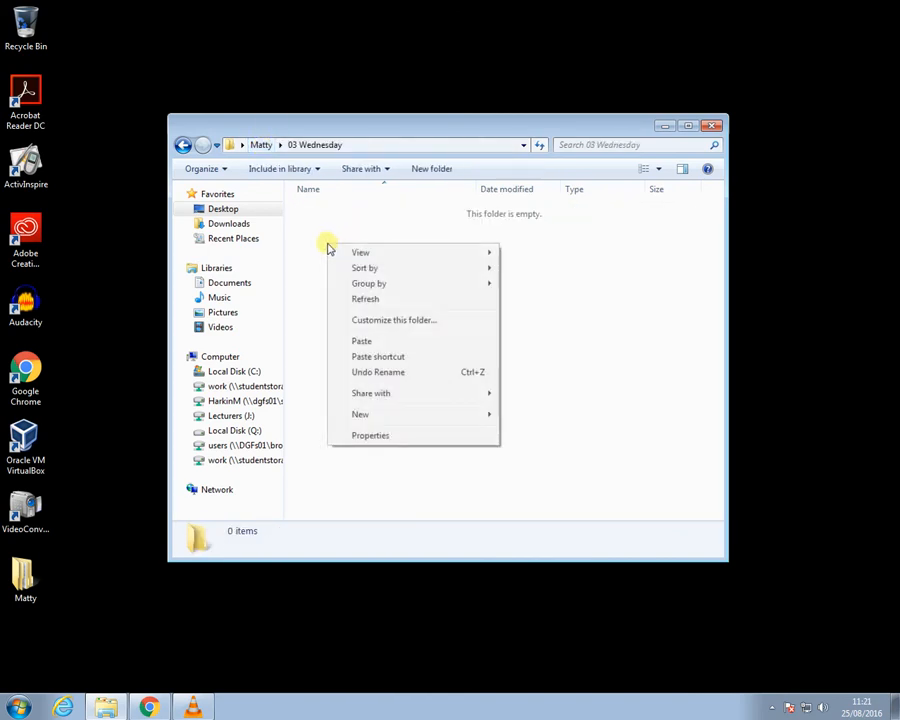
{"action": "left_click", "coordinate": [390, 340]}
Paste the copied Am and Pm folders into 04 Thursday
{"action": "left_click", "coordinate": [270, 145]}
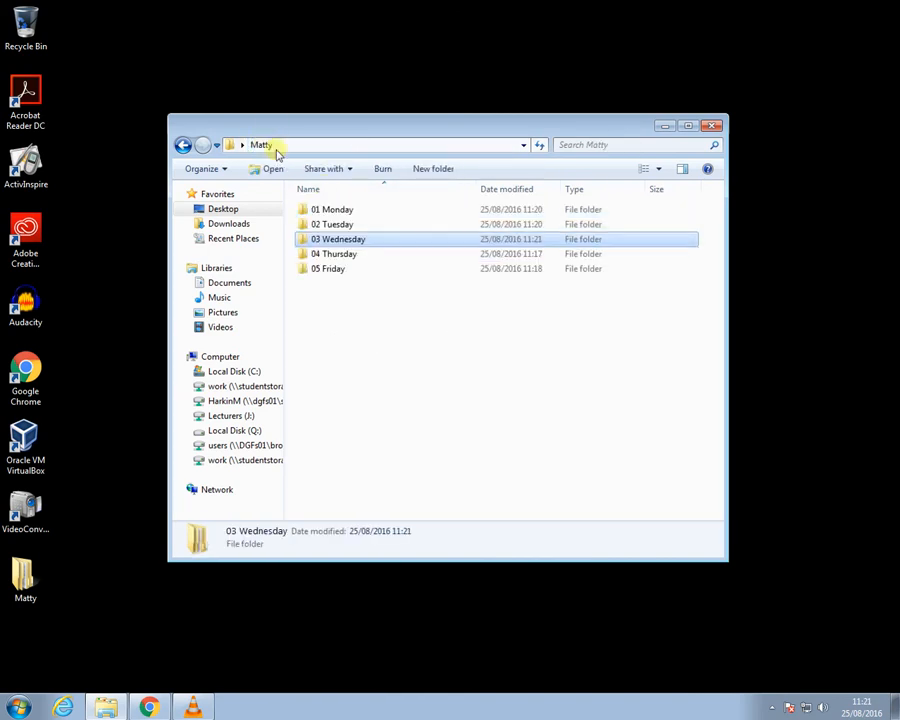
{"action": "double_click", "coordinate": [352, 256]}
{"action": "right_click", "coordinate": [313, 240]}
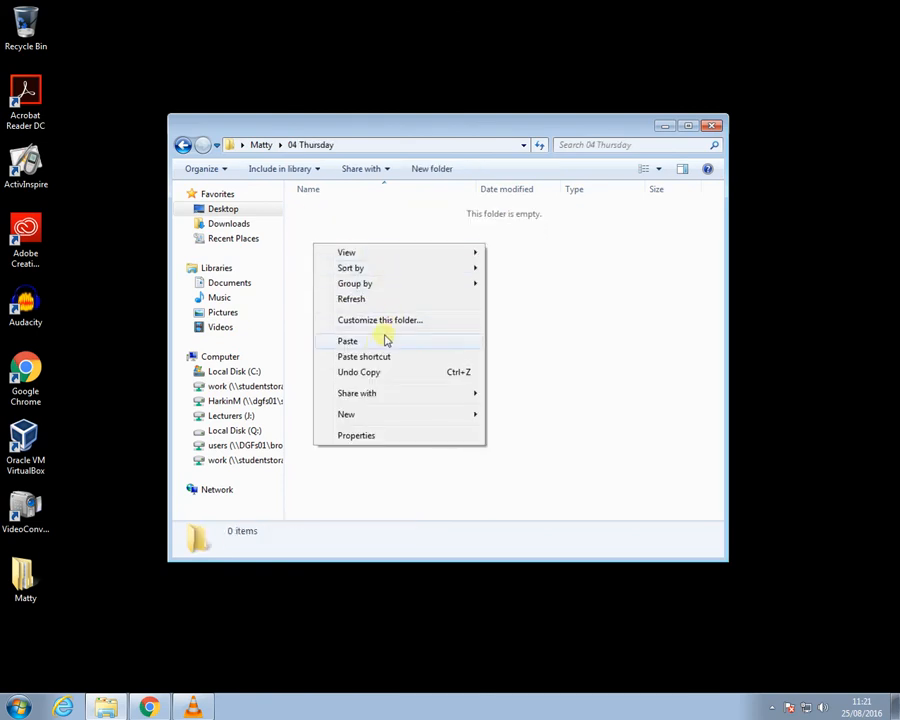
{"action": "left_click", "coordinate": [386, 338]}
Paste the copied Am and Pm folders into 05 Friday
{"action": "left_click", "coordinate": [262, 145]}
{"action": "double_click", "coordinate": [342, 266]}
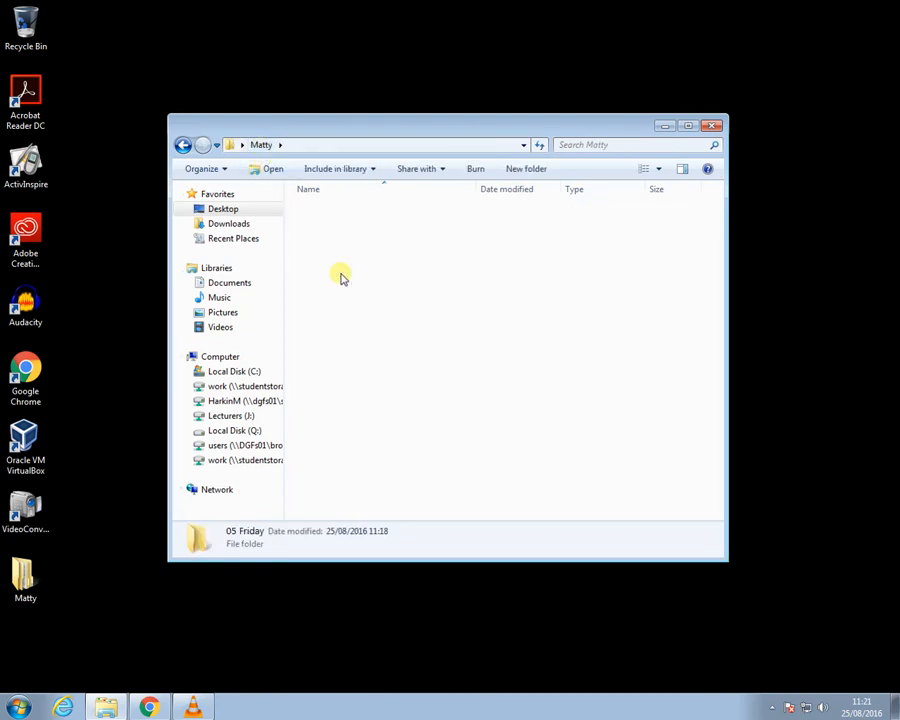
{"action": "right_click", "coordinate": [340, 273]}
{"action": "left_click", "coordinate": [411, 370]}
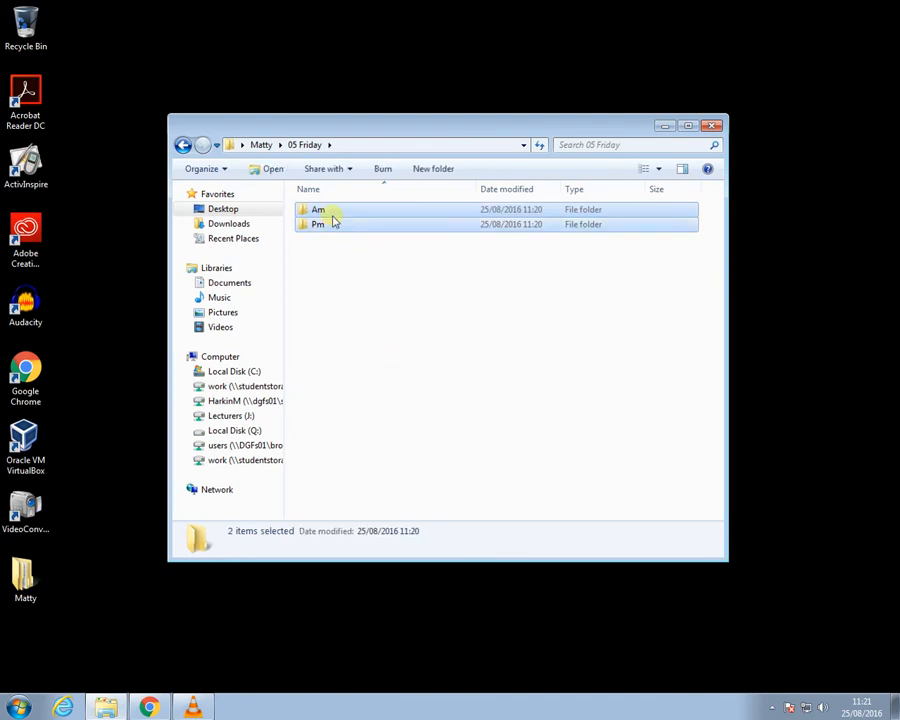
Look inside the Am folder of 01 Monday and go back to the list of weekday folders
{"action": "left_click", "coordinate": [262, 145]}
{"action": "double_click", "coordinate": [338, 209]}
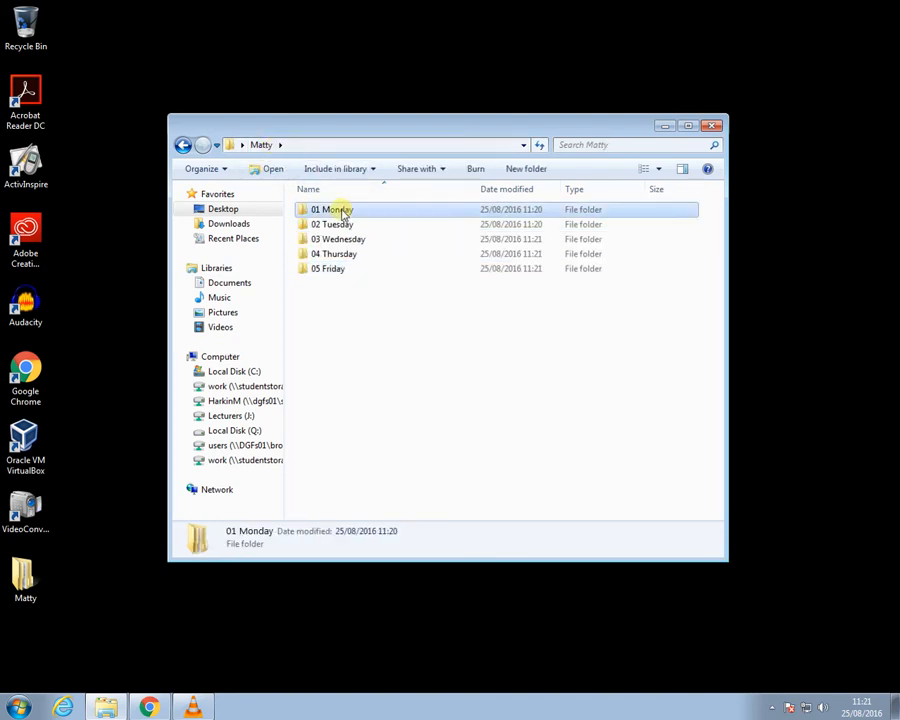
{"action": "double_click", "coordinate": [335, 212]}
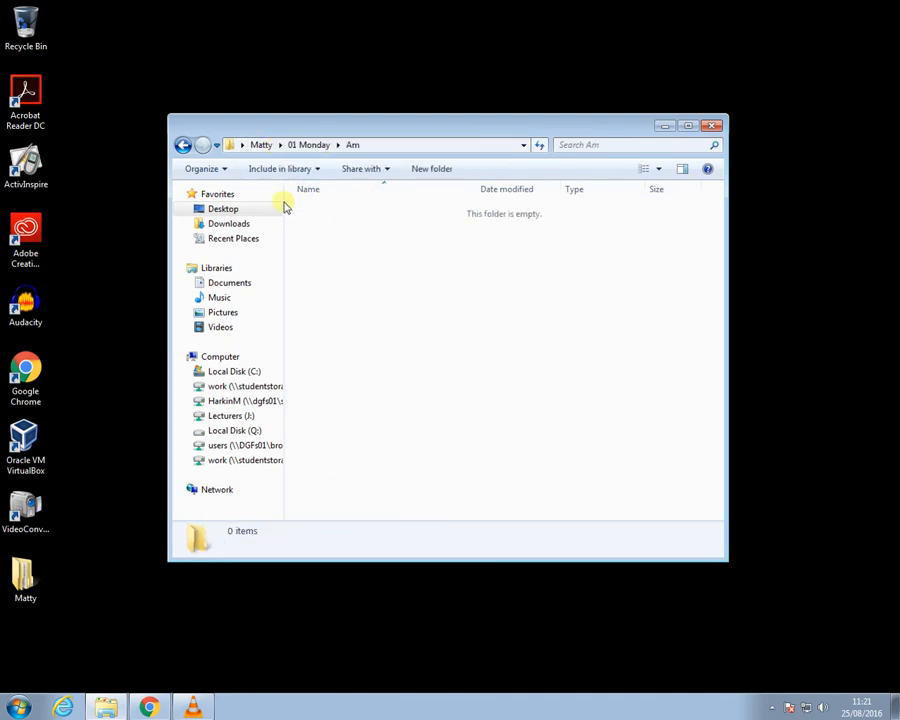
{"action": "left_click", "coordinate": [183, 145]}
{"action": "left_click", "coordinate": [183, 146]}
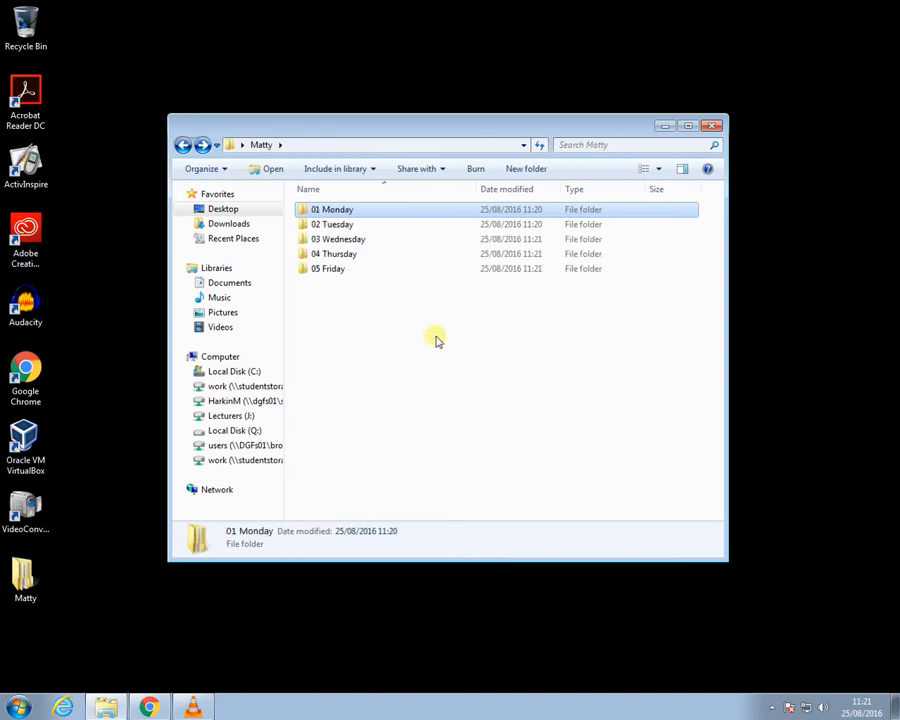
Create a subfolder named Midday inside 05 Friday and clear the selection
{"action": "double_click", "coordinate": [340, 268]}
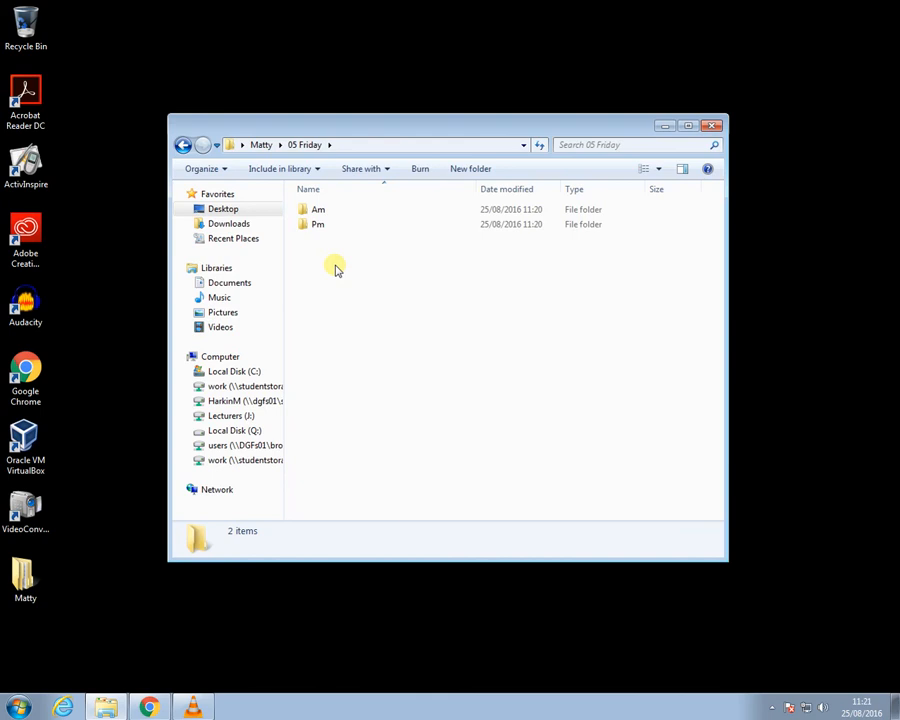
{"action": "left_click", "coordinate": [460, 170]}
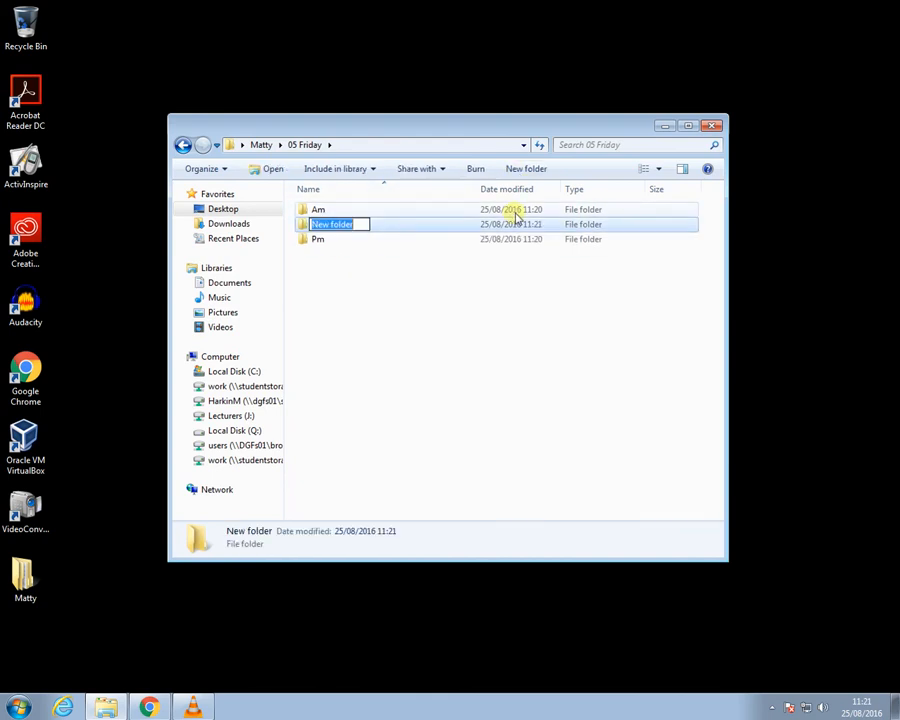
{"action": "type", "text": "Midday"}
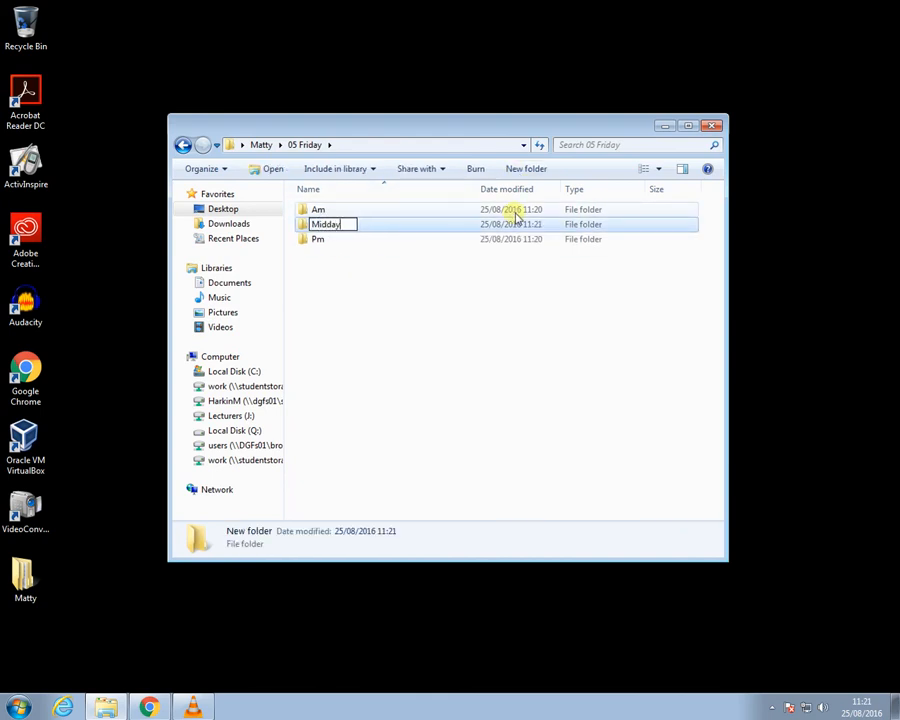
{"action": "key", "text": "Return"}
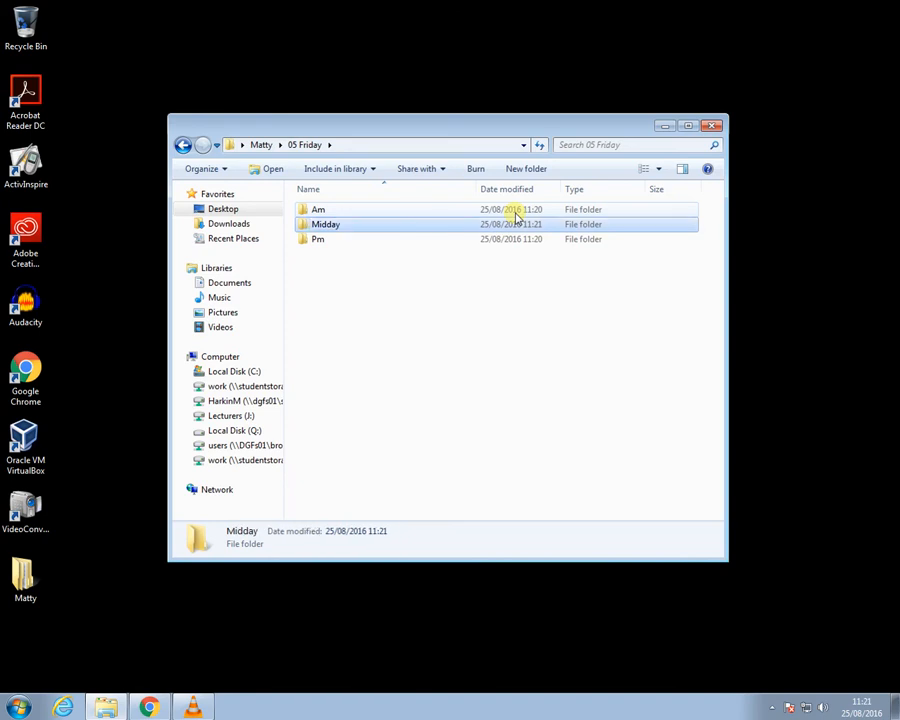
{"action": "left_click", "coordinate": [390, 273]}
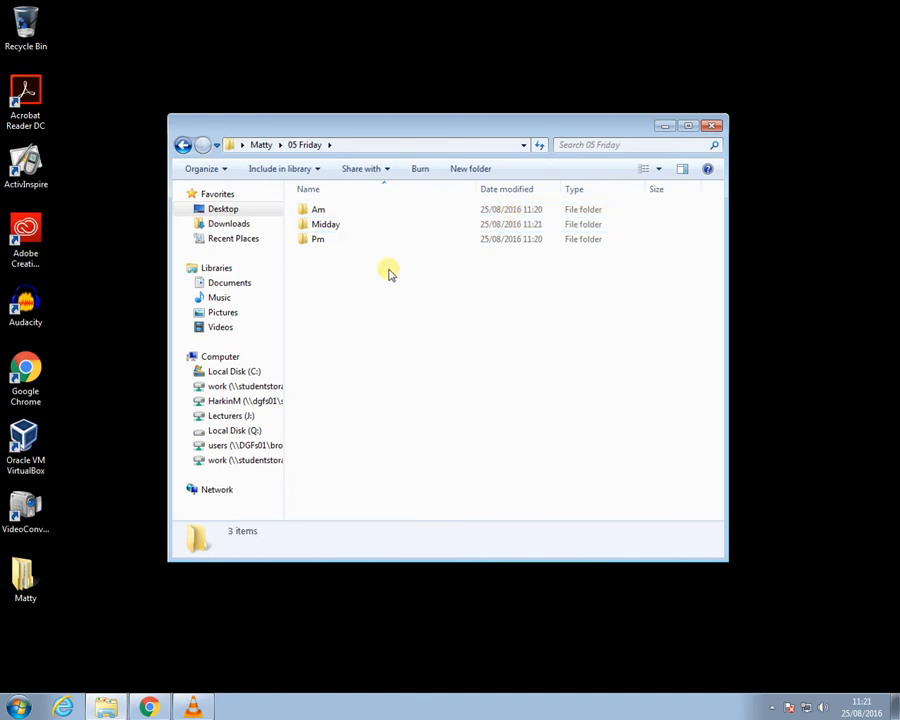
Delete the Midday folder from 05 Friday, moving it to the Recycle Bin
{"action": "left_click", "coordinate": [318, 228]}
{"action": "right_click", "coordinate": [318, 228]}
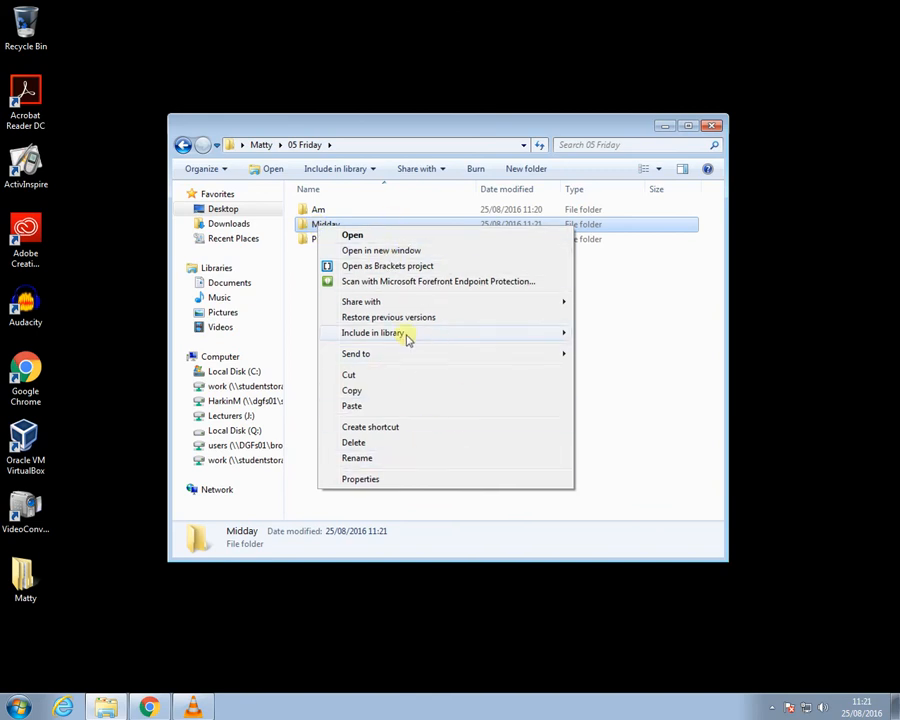
{"action": "left_click", "coordinate": [355, 443]}
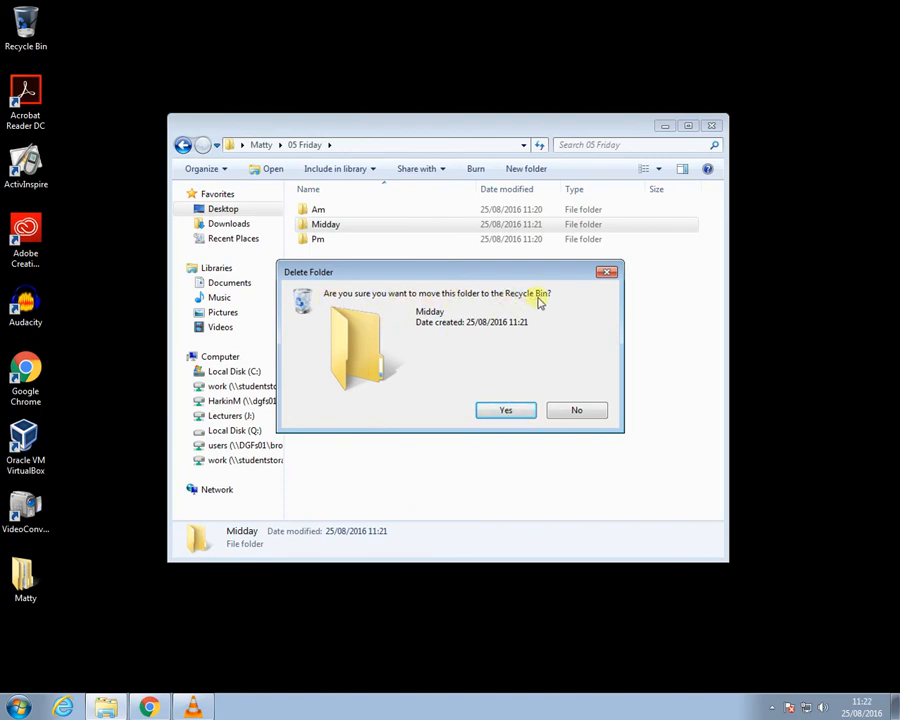
{"action": "left_click", "coordinate": [30, 35]}
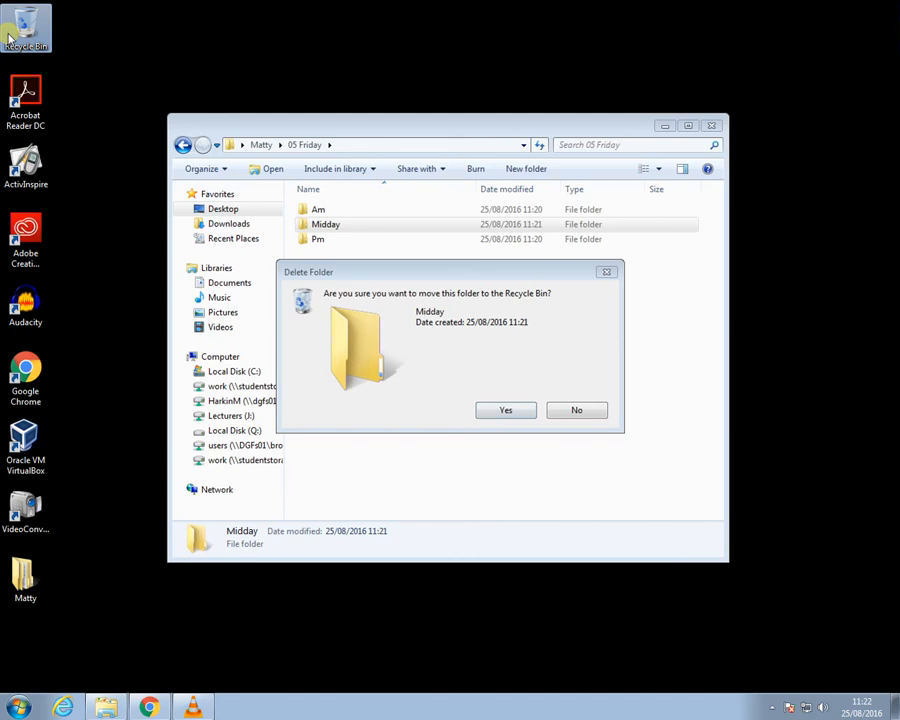
{"action": "left_click", "coordinate": [418, 275]}
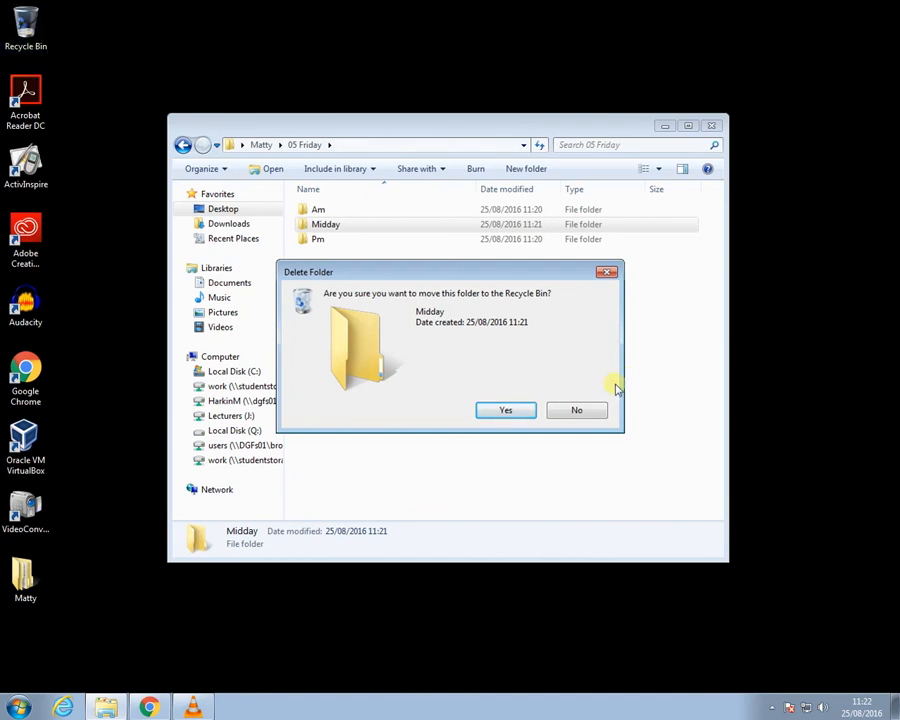
{"action": "left_click", "coordinate": [516, 414]}
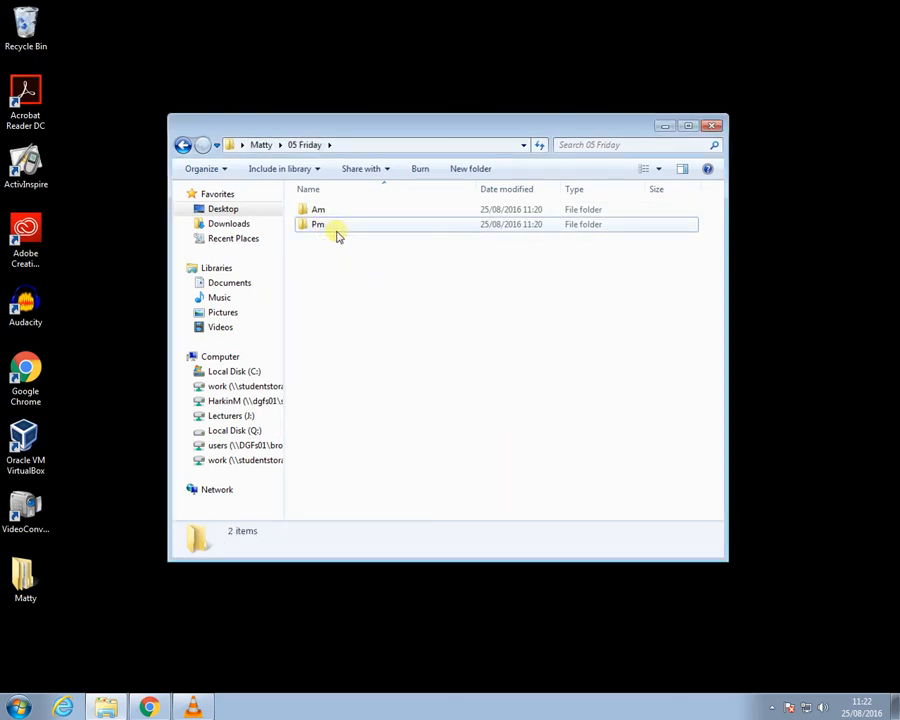
Open the Recycle Bin to view its contents, including the deleted Midday folder, and close it
{"action": "right_click", "coordinate": [32, 30]}
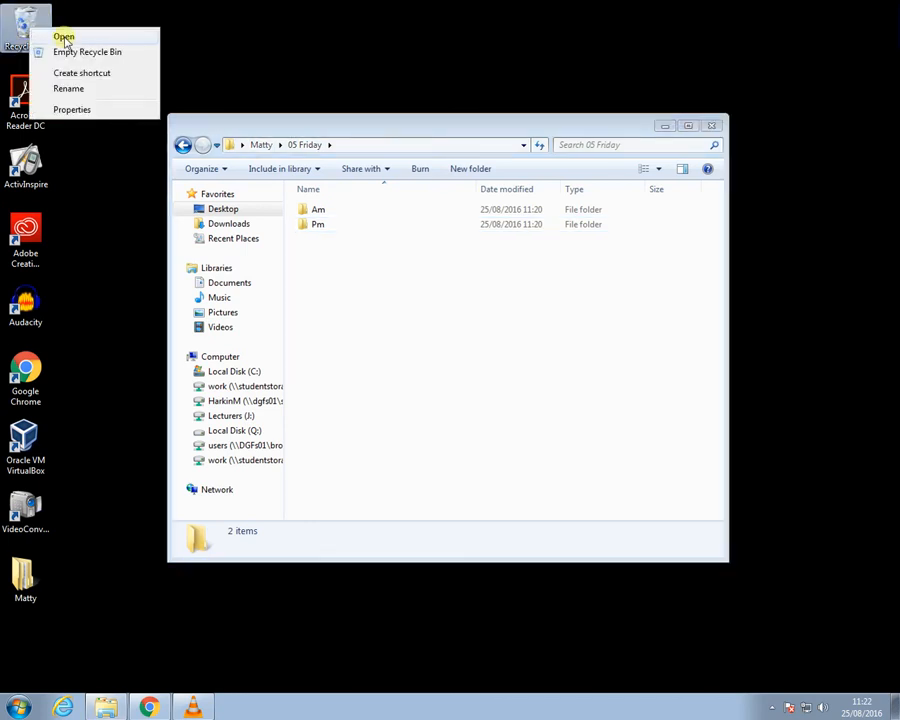
{"action": "left_click", "coordinate": [63, 38]}
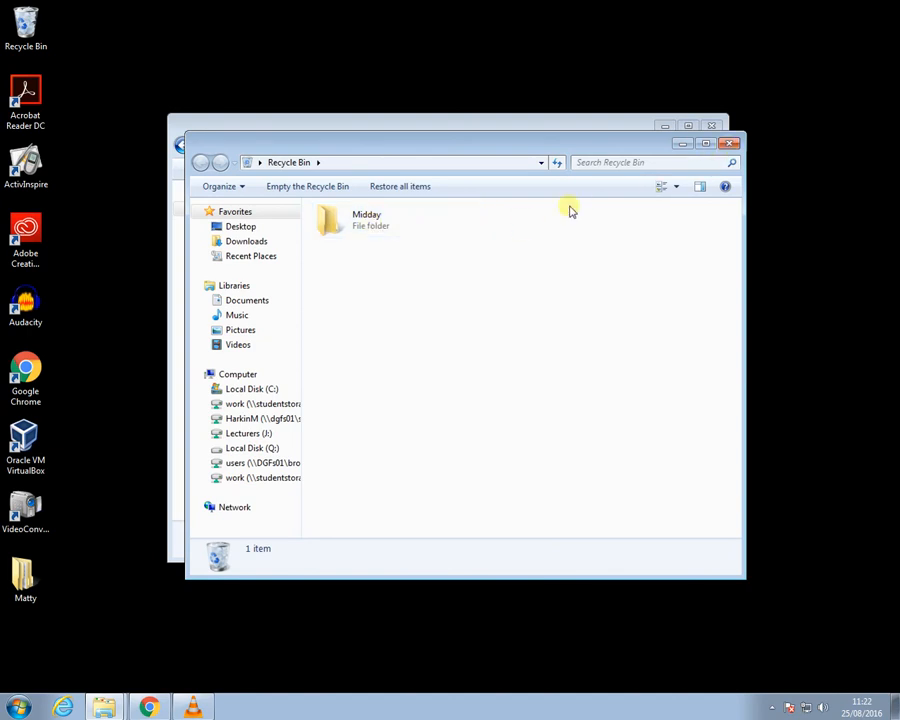
{"action": "left_click", "coordinate": [734, 145]}
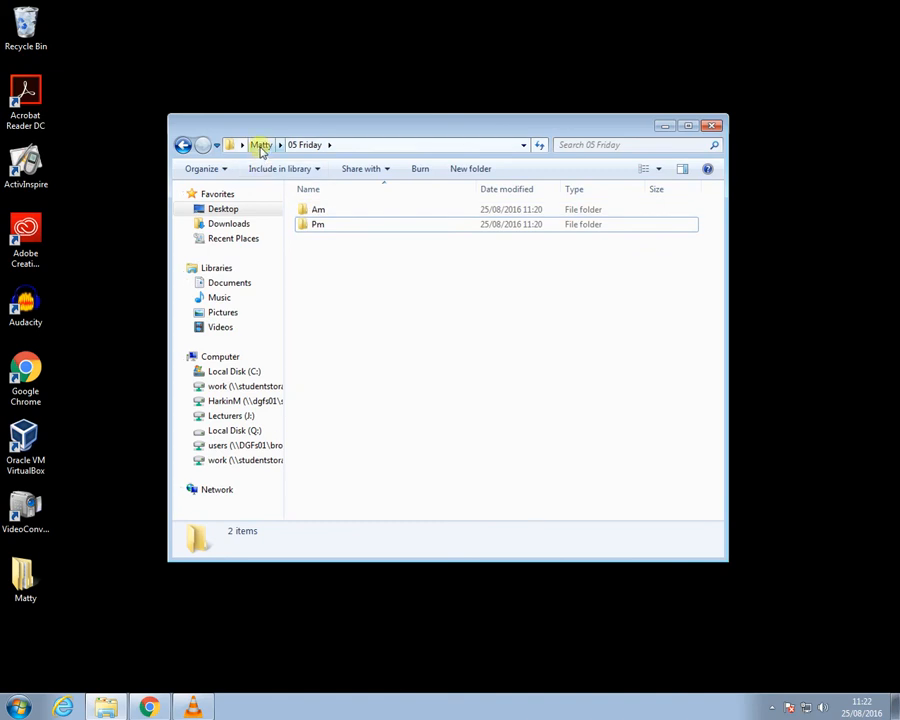
Bring up the available actions for the Pm folder inside 05 Friday
{"action": "right_click", "coordinate": [318, 228]}
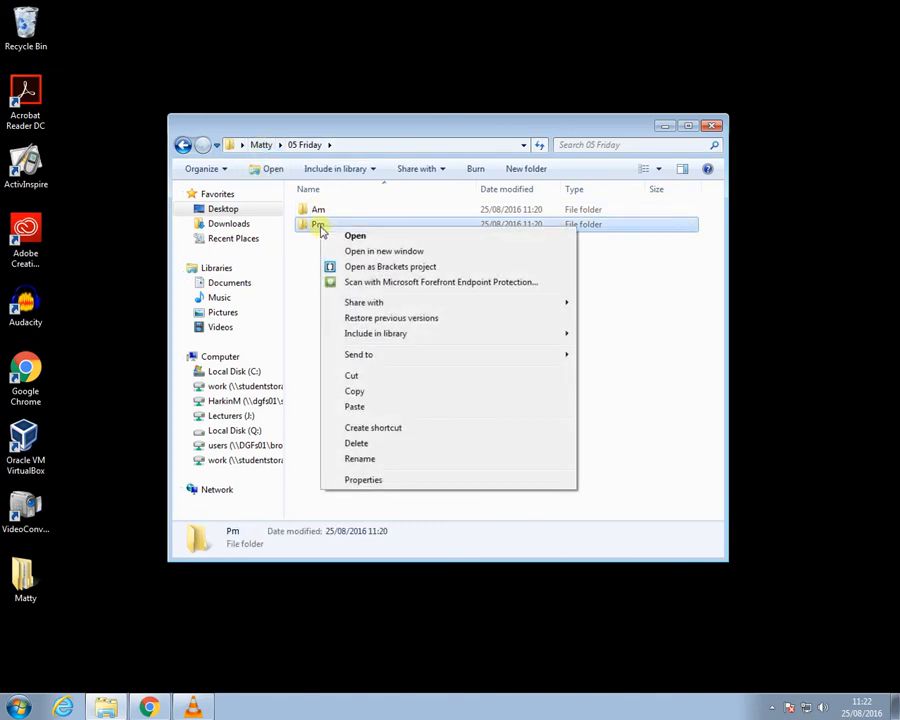